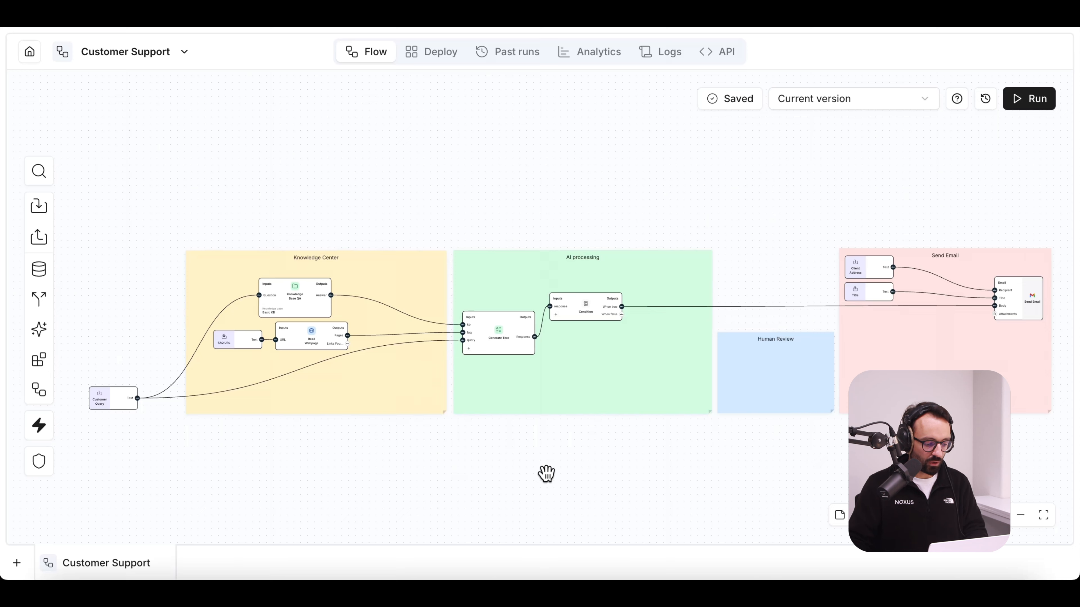
Add a Smart Route node below the Condition node in the AI processing section and give it a second input.
key(ctrl+k)
text(smar)
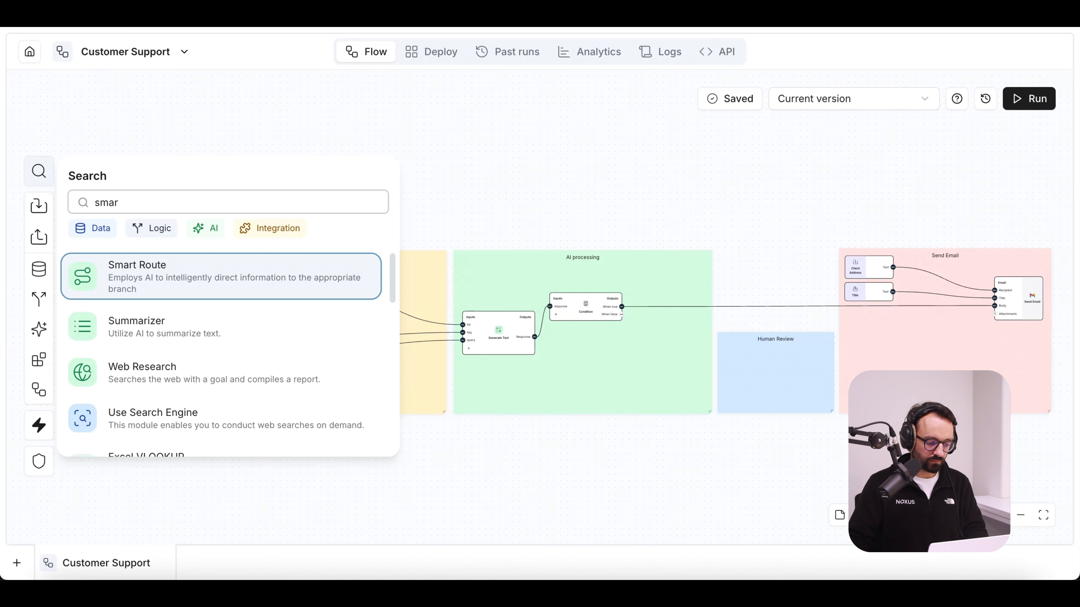
key(Return)
scroll(706, 412, up, 5)
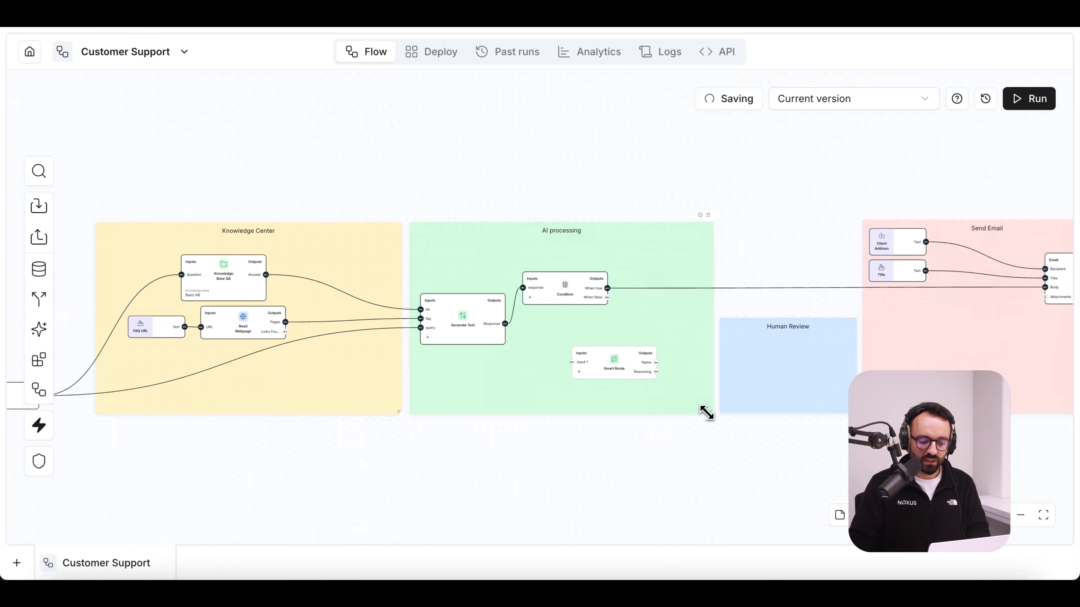
drag(552, 331, 619, 307)
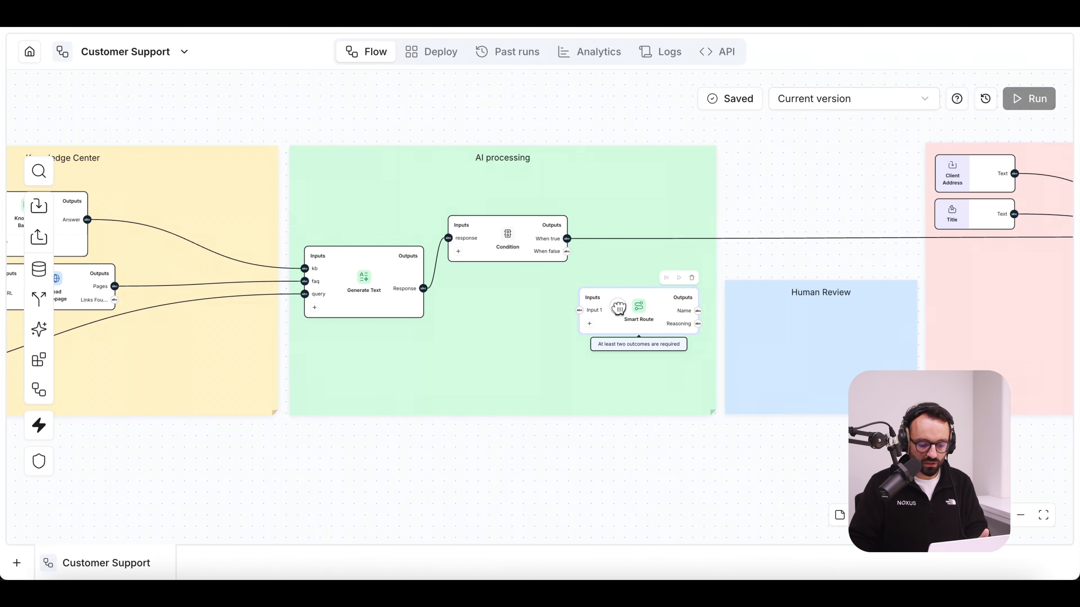
click(589, 324)
scroll(602, 475, right, 5)
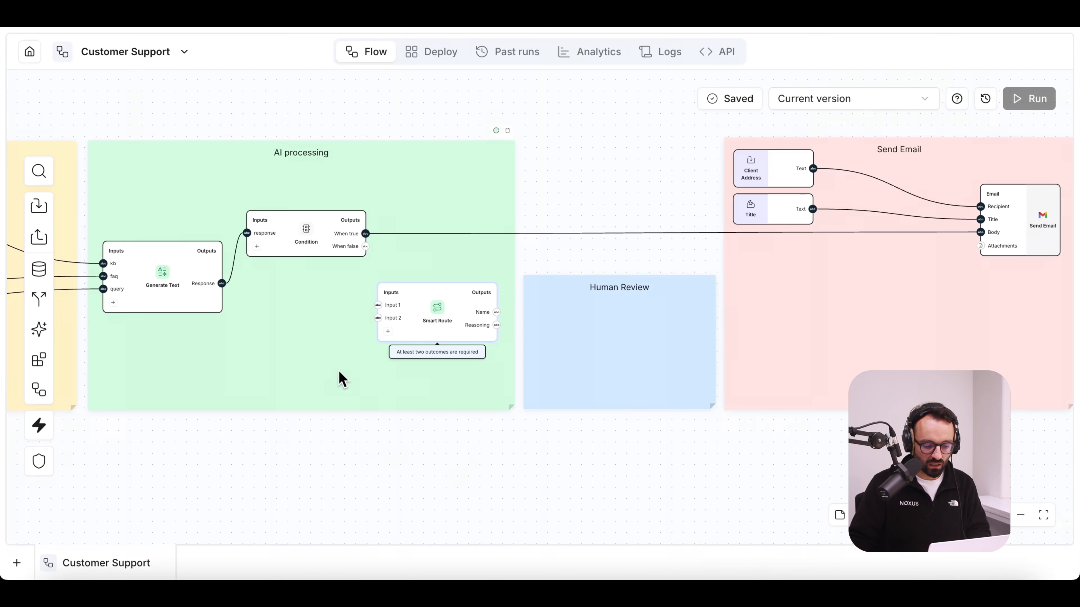
Connect the Condition node's When false output to the Smart Route's first input and rename that input "response".
drag(365, 251, 368, 305)
double_click(389, 305)
text(response)
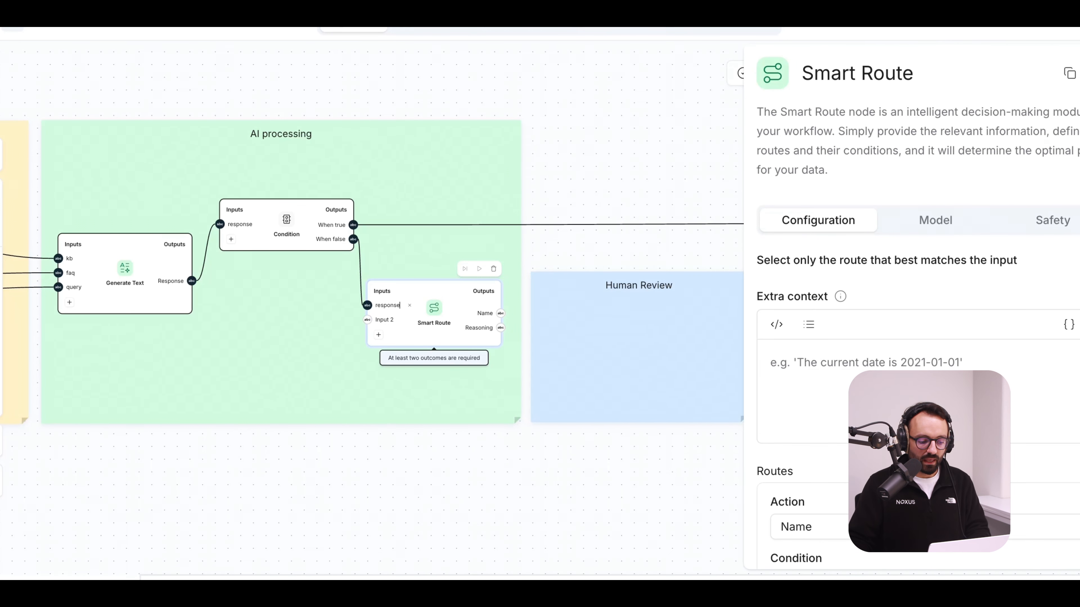
Connect the Customer Query's Text output to the Smart Route's second input and rename that input "query".
click(476, 496)
scroll(477, 497, down, 1)
drag(461, 503, 958, 453)
drag(147, 451, 221, 458)
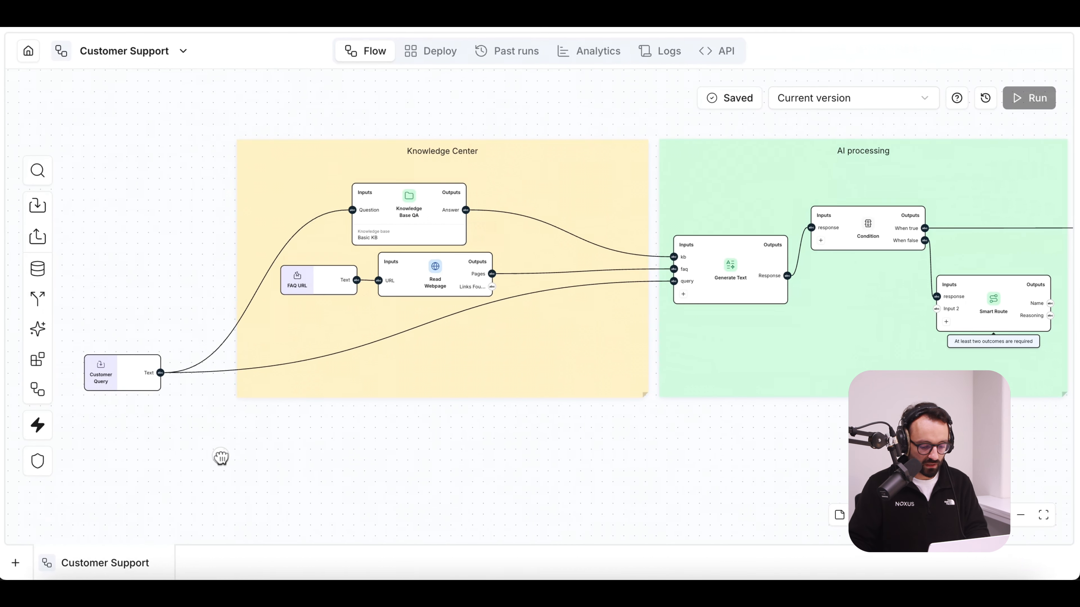
drag(161, 373, 937, 309)
drag(855, 450, 188, 429)
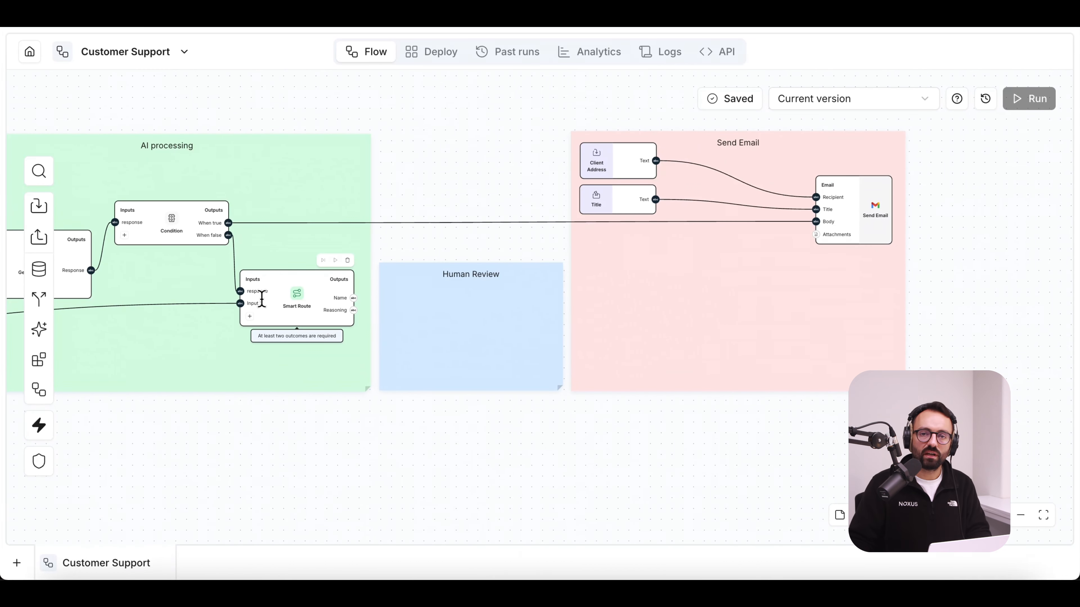
click(261, 298)
text(query)
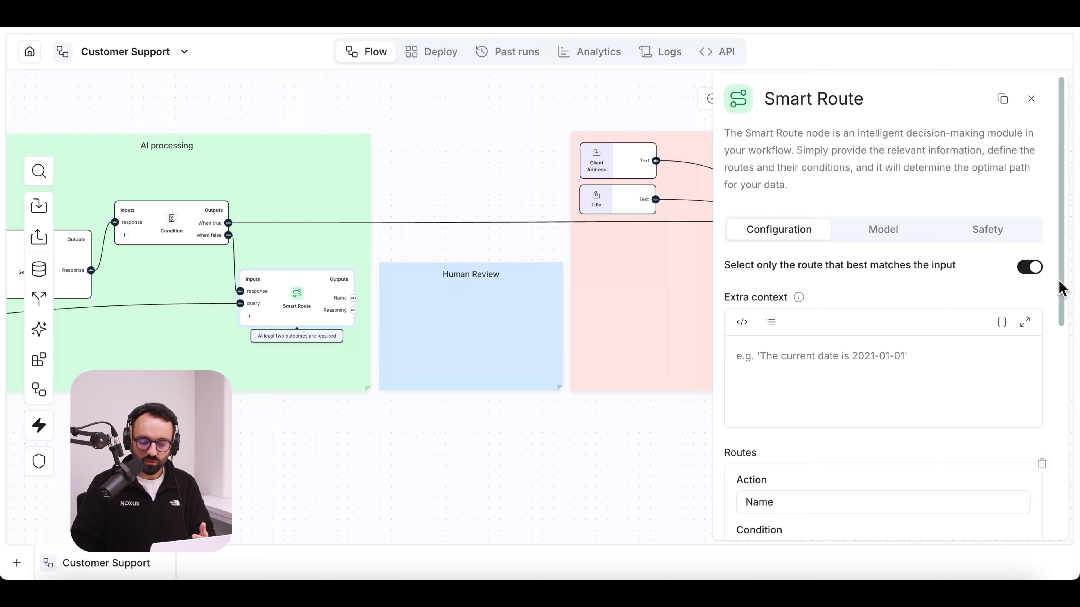
Name the Smart Route's first route action "Billing".
drag(1062, 289, 1056, 513)
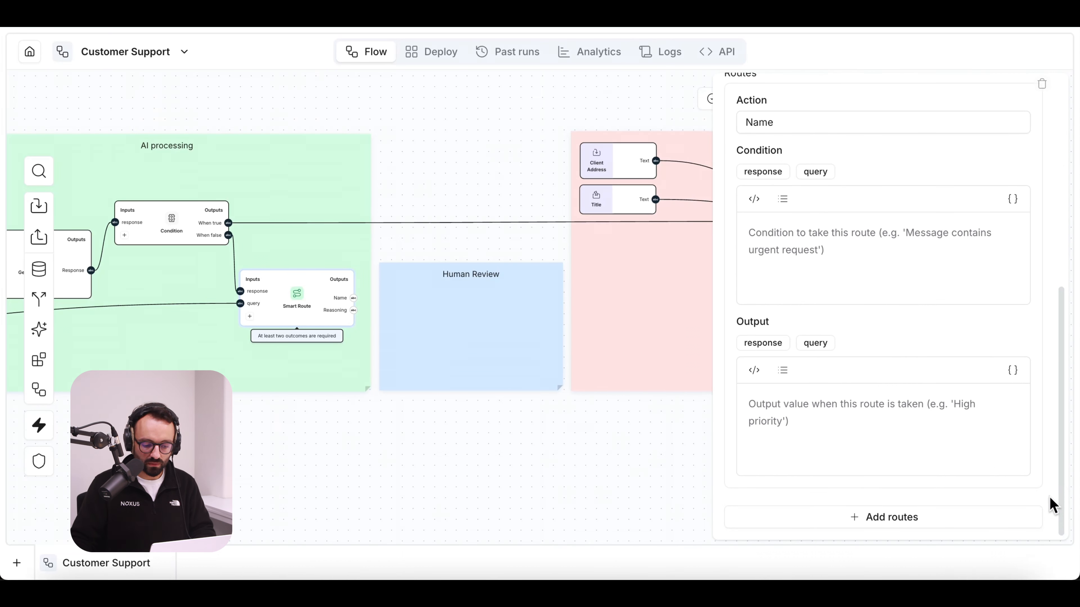
drag(1060, 494, 1056, 434)
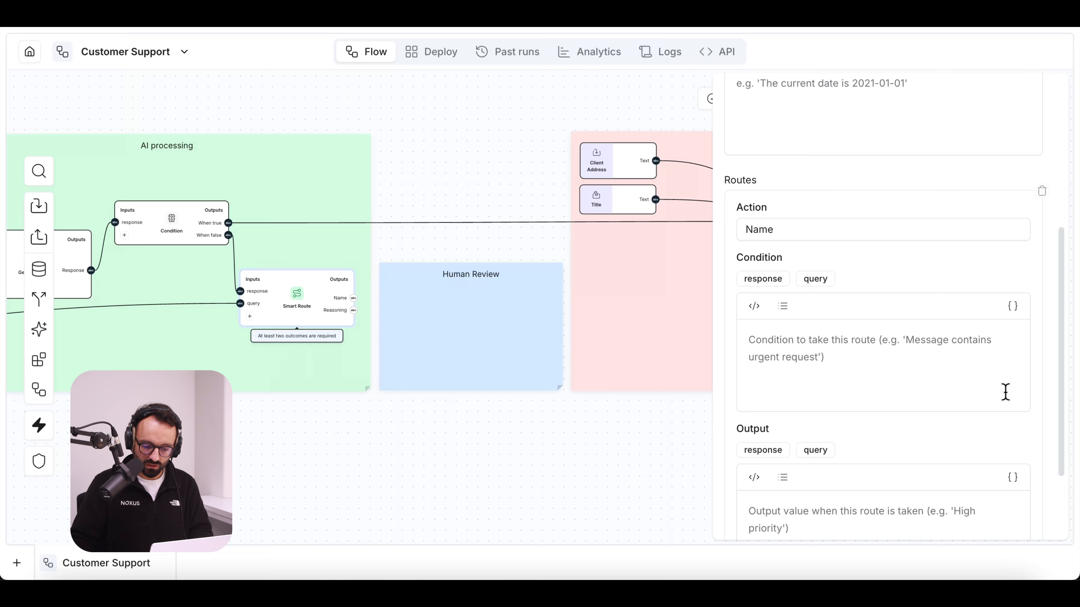
click(909, 227)
double_click(910, 229)
text(Billing)
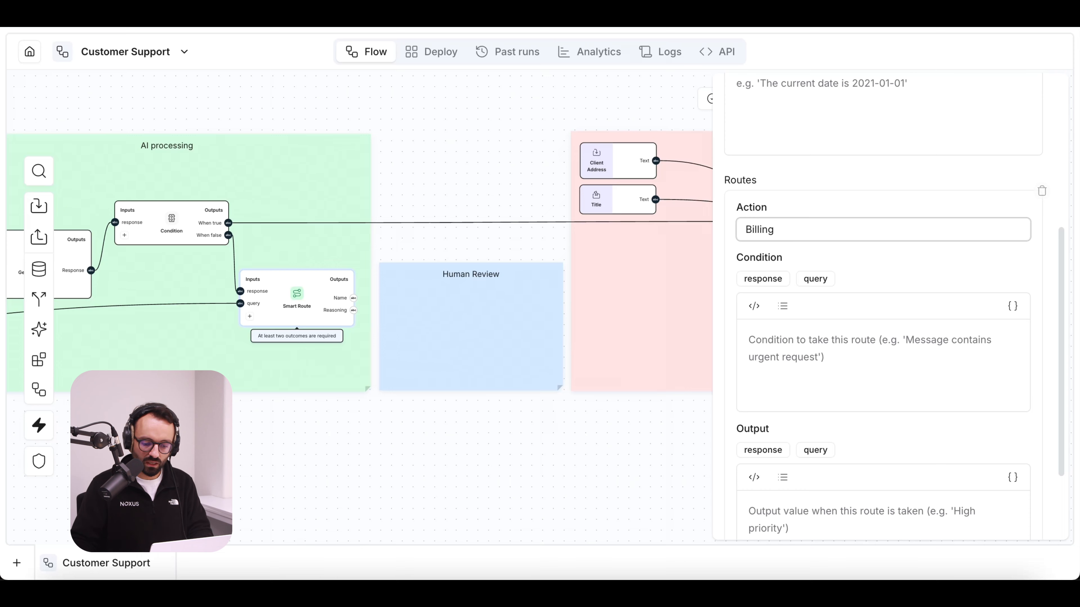
Set the Billing route's condition to "Follow this route if the following question:", the query variable, and "relates to billing or payments".
click(917, 338)
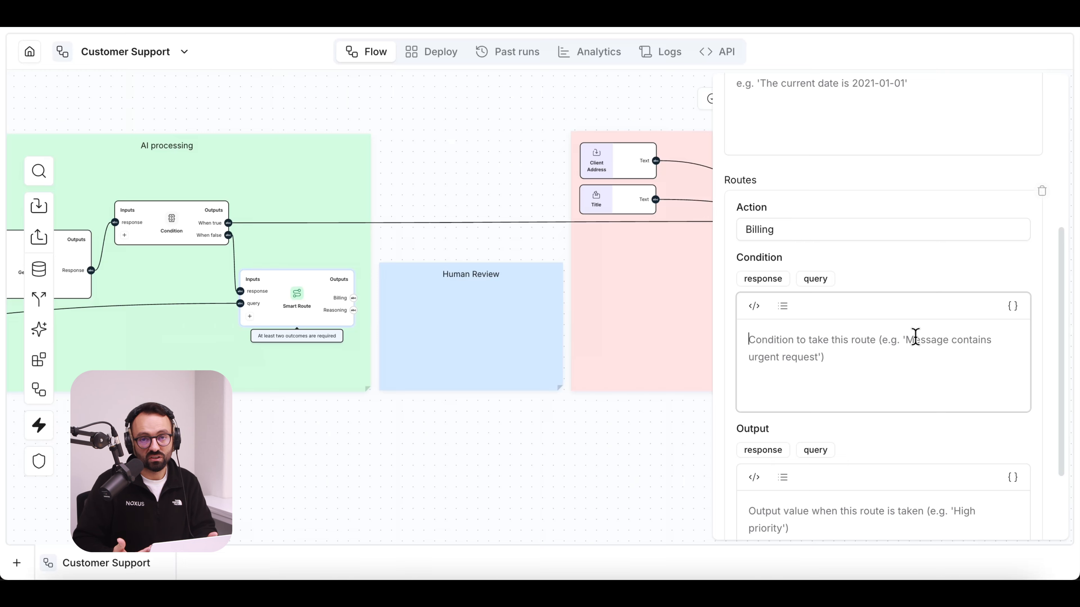
text(Foll)
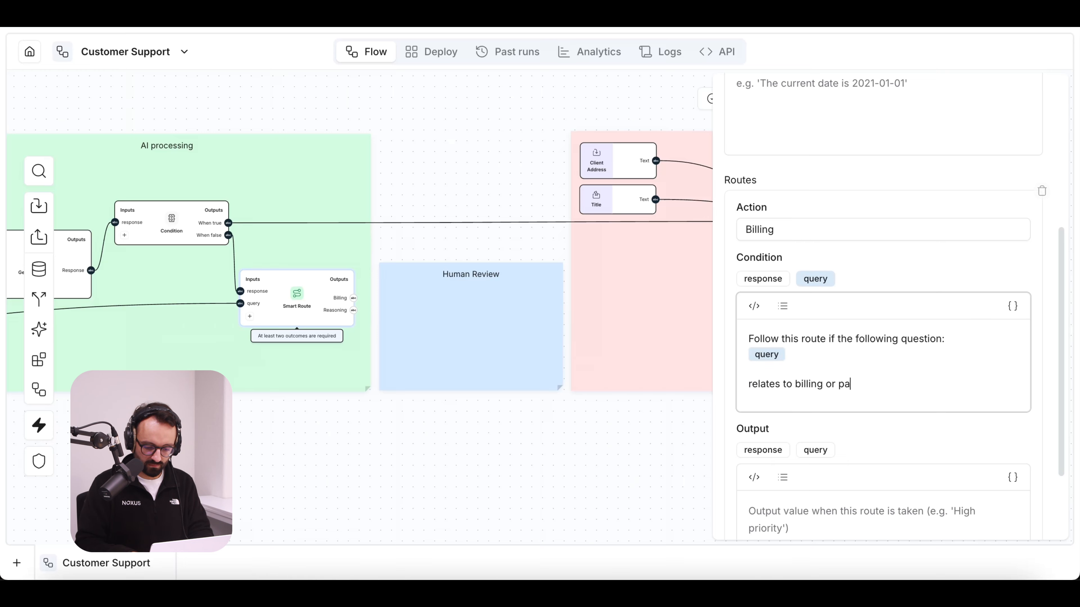
text(yments)
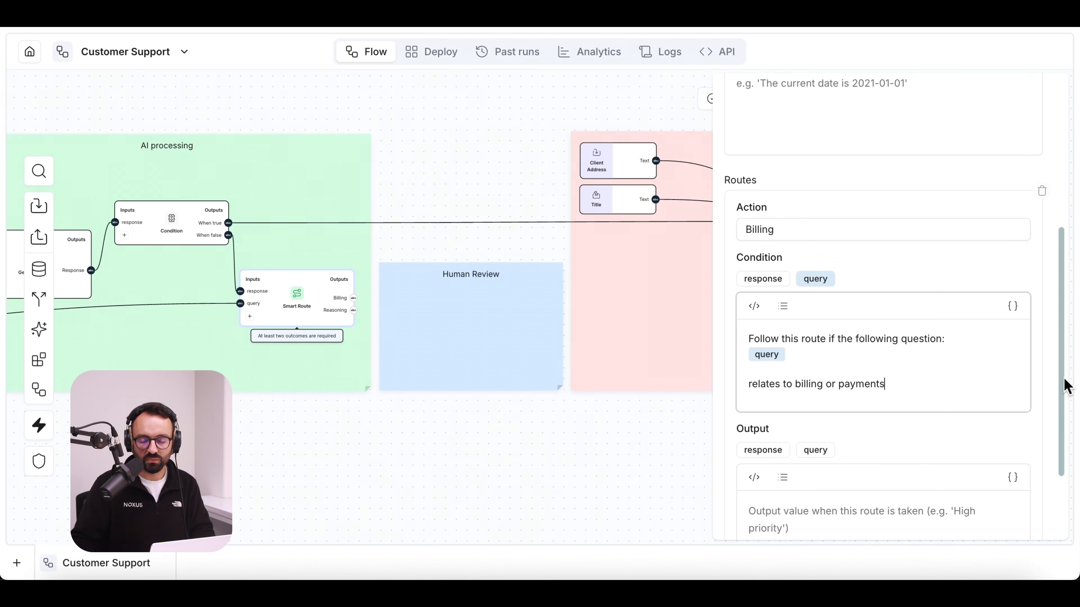
Set the Billing route's output to "The following customer query:", the query variable, "generated the following response:", and the response variable.
drag(1063, 374, 1067, 449)
click(985, 434)
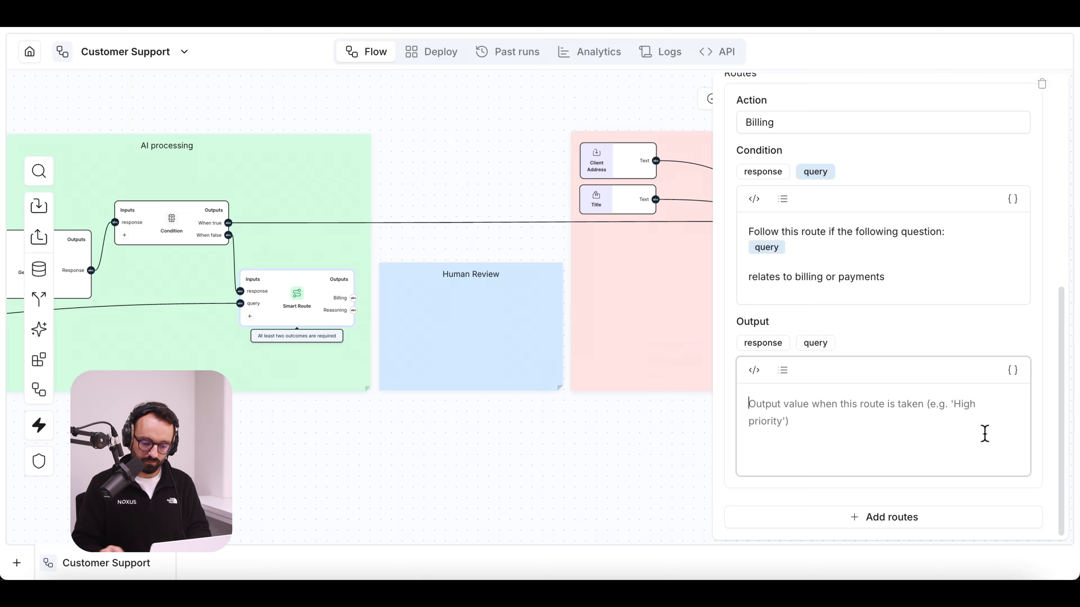
text(The follow)
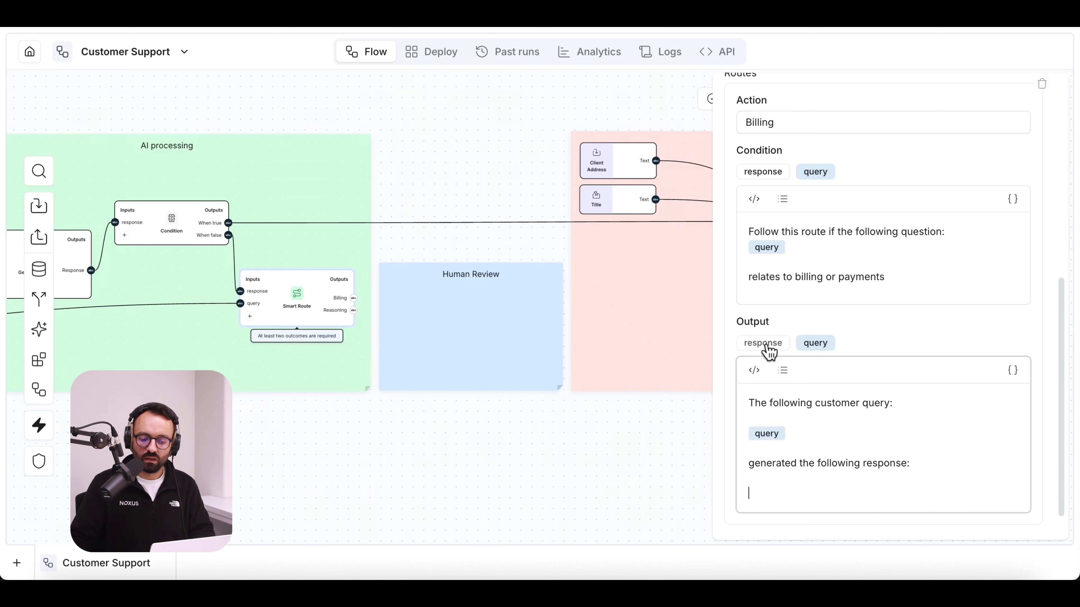
click(765, 345)
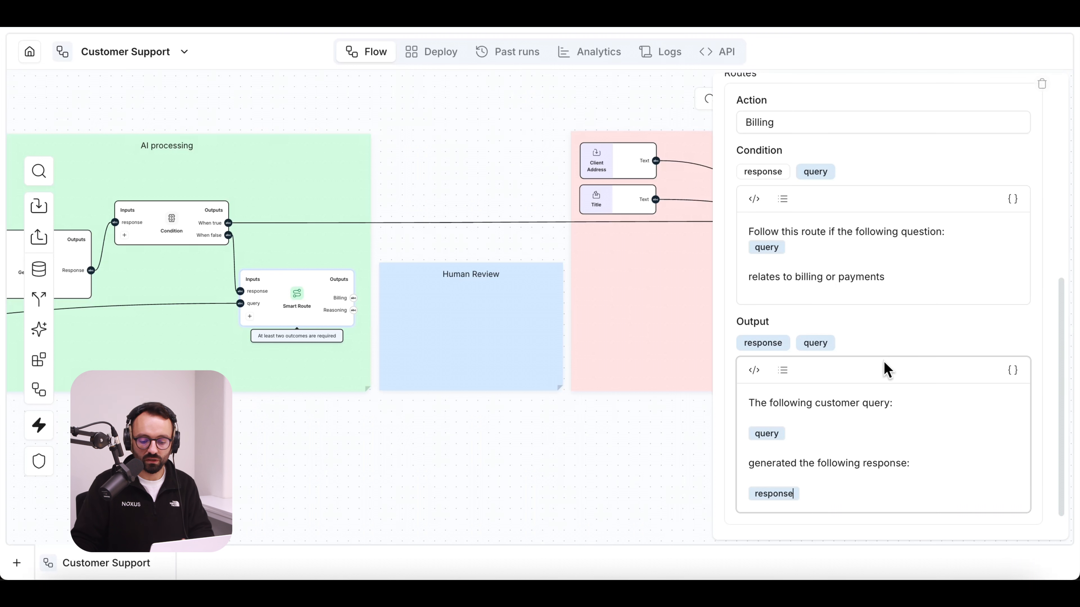
Add a second route to the Smart Route and name its action "Account Access".
scroll(1061, 343, down, 2)
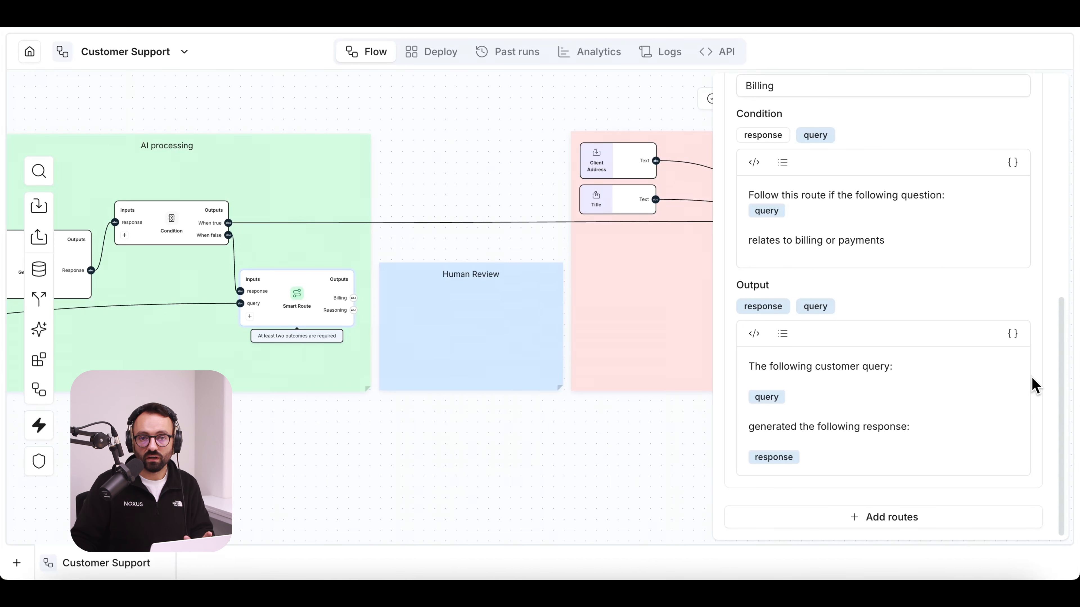
click(961, 517)
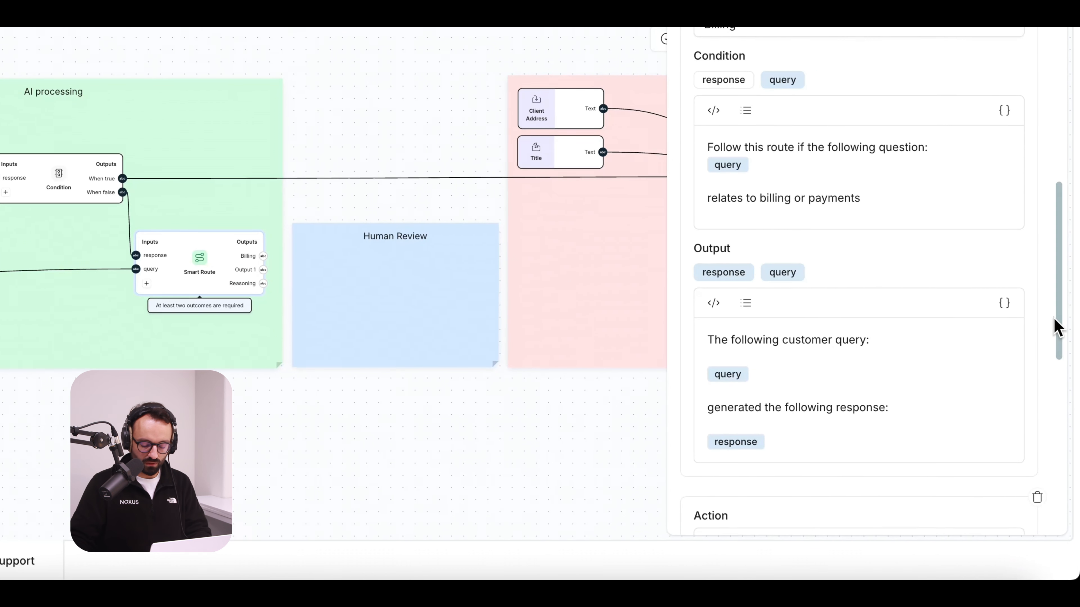
scroll(1056, 328, down, 10)
triple_click(882, 220)
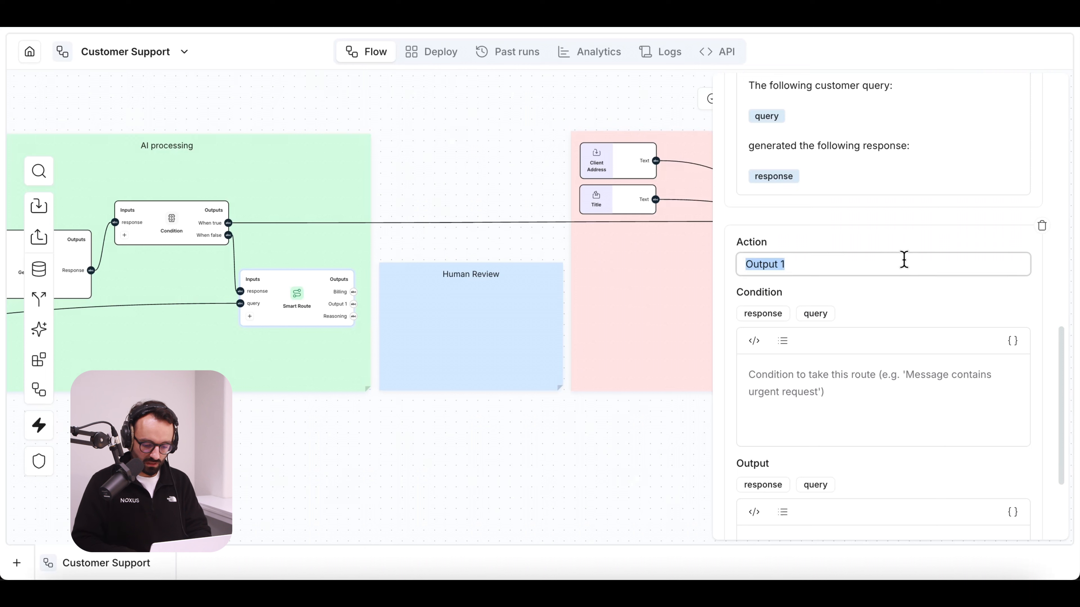
text(Account Access)
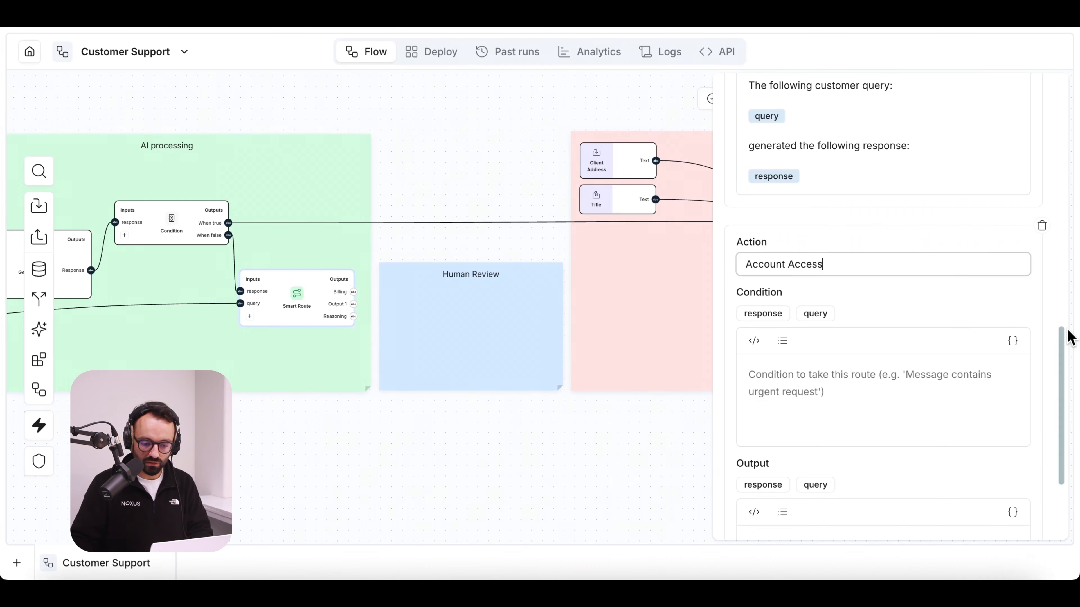
Copy the Billing route's condition text into the Account Access route's condition.
drag(1067, 338, 1051, 241)
drag(748, 184, 933, 230)
drag(1061, 278, 1064, 373)
click(976, 408)
text(Follow this route if the following question: query  relates to billing or payments)
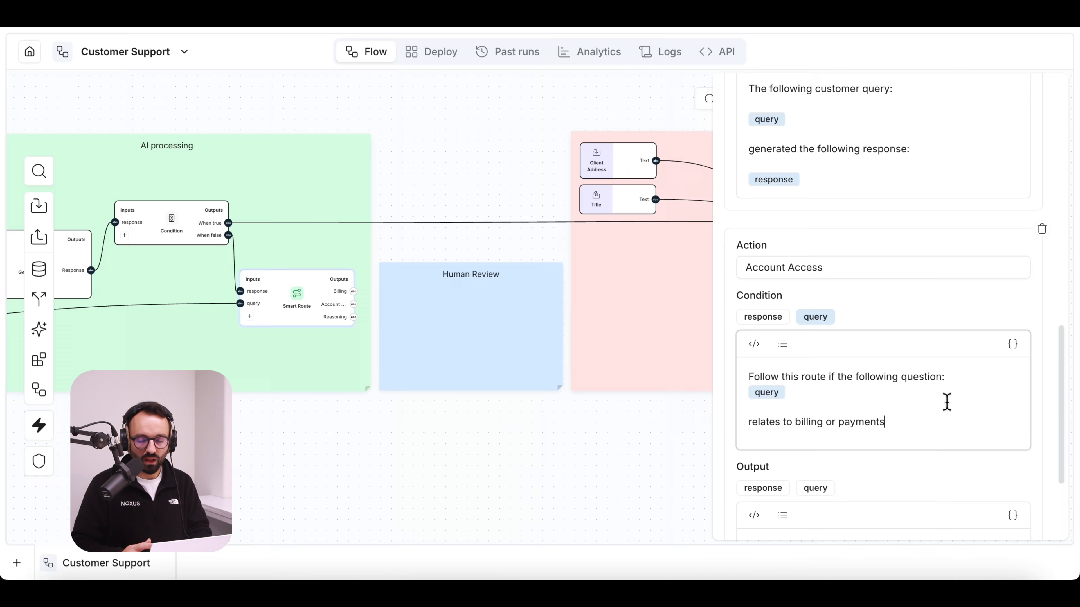
Replace "billing or payments" in the Account Access condition with "account access or passwords".
key(alt+shift+Left)
key(alt+shift+Left)
key(alt+shift+Left)
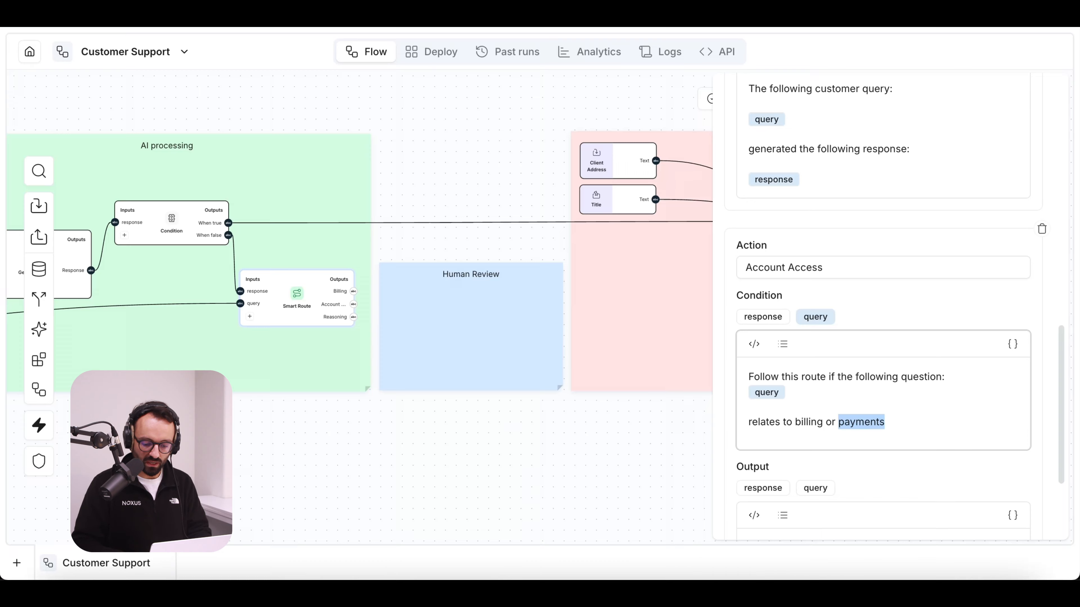
text(account access or passwords)
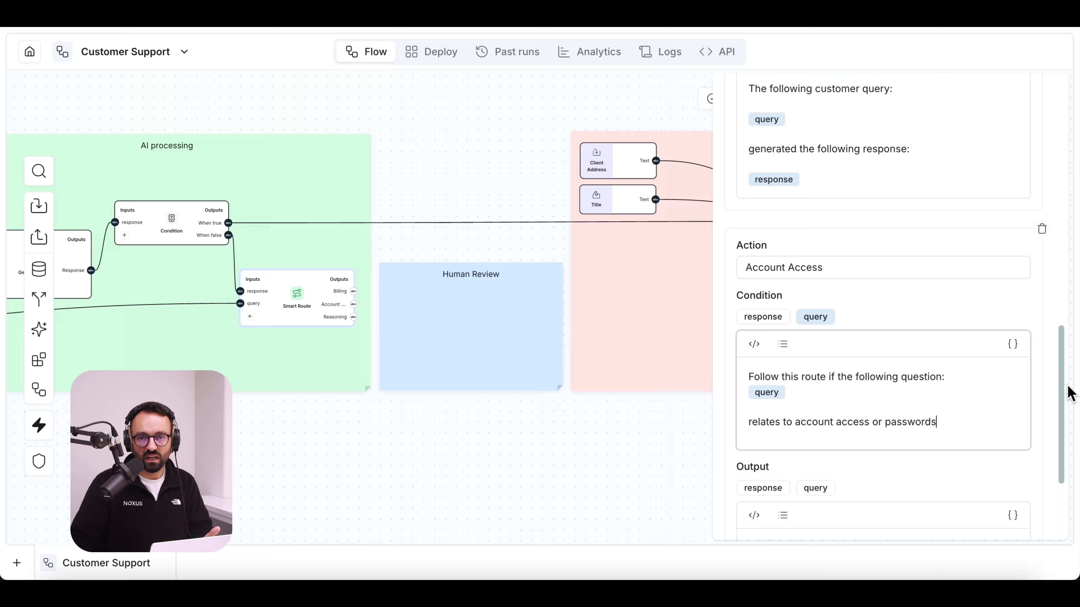
Copy the Billing route's output text into the Account Access route's output and close the Smart Route settings.
scroll(1056, 362, up, 3)
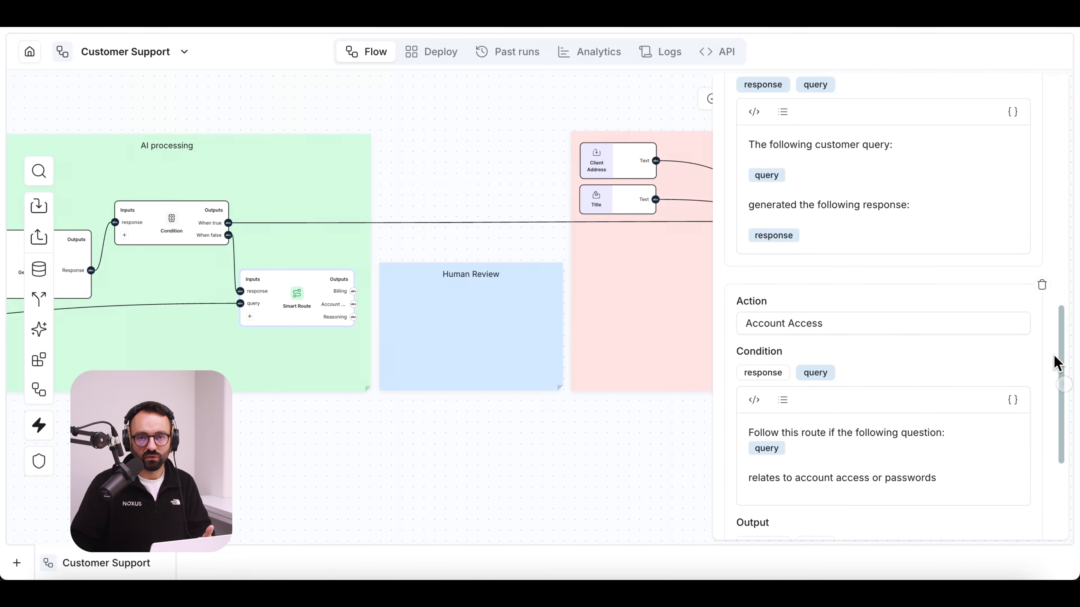
click(976, 309)
key(ctrl+a)
key(ctrl+c)
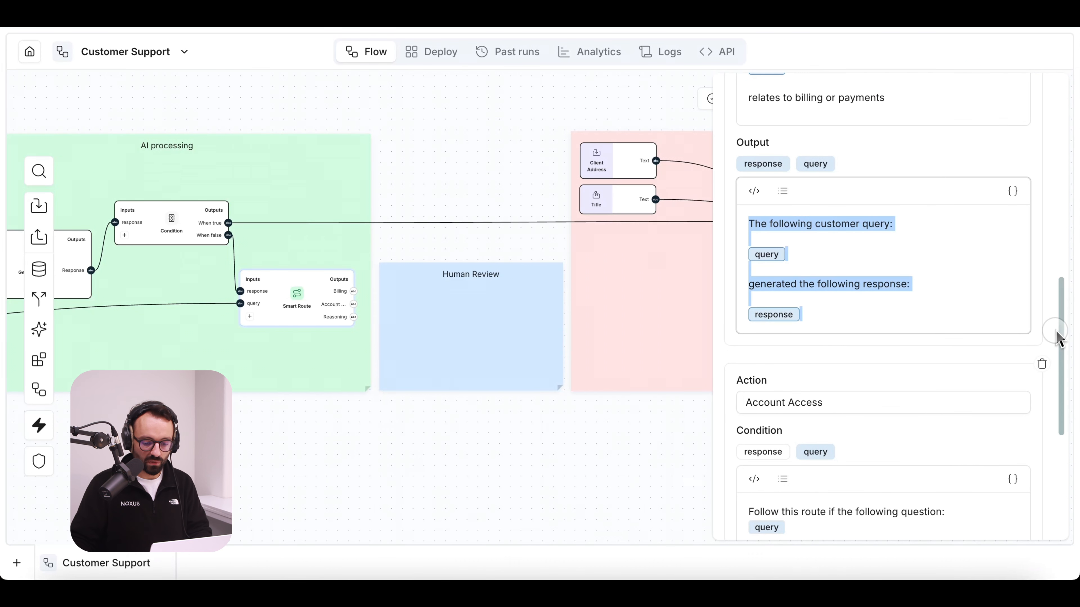
scroll(1053, 335, down, 5)
click(987, 431)
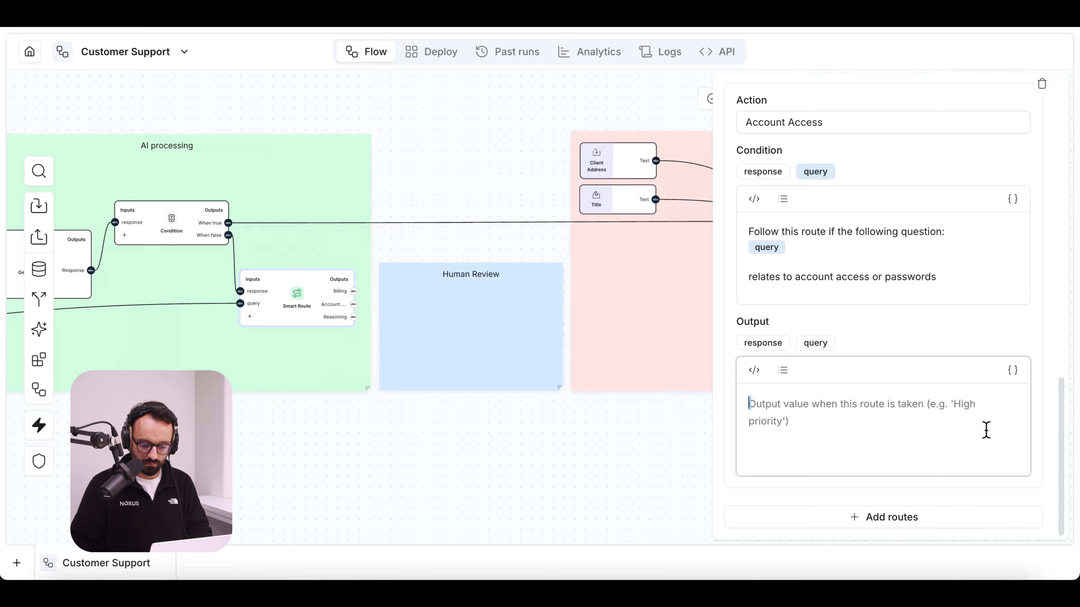
key(ctrl+v)
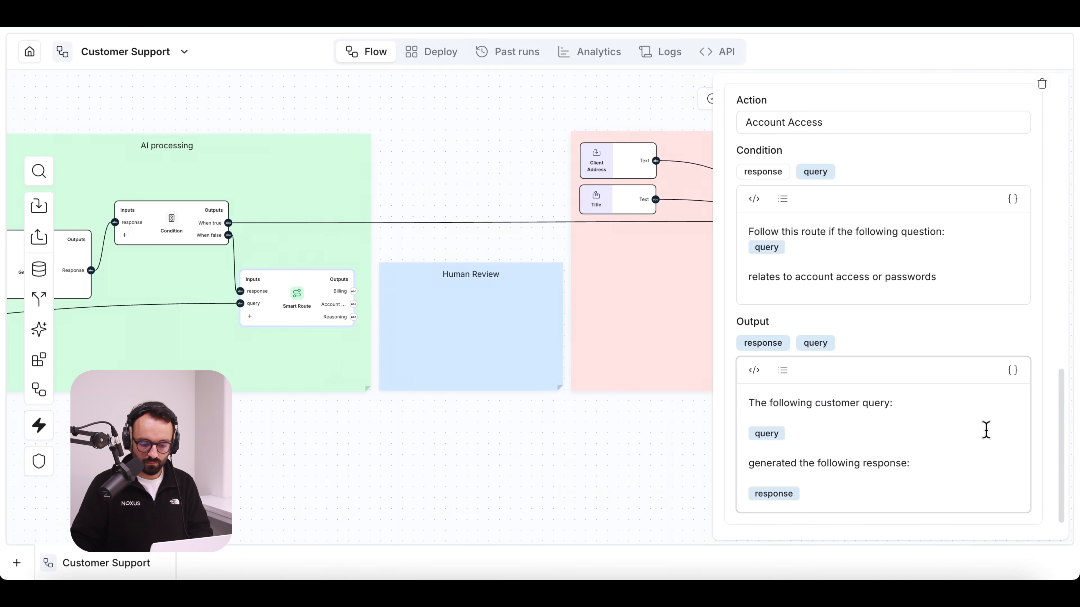
click(565, 446)
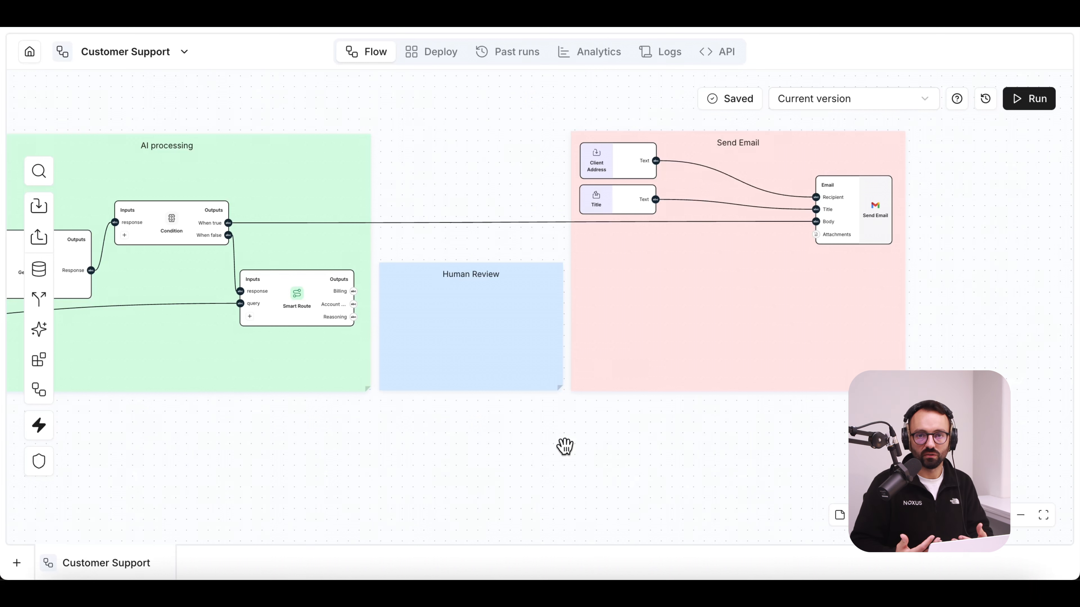
Add a Human Review node and place it inside the blue Human Review section.
scroll(565, 446, up, 3)
drag(550, 405, 507, 435)
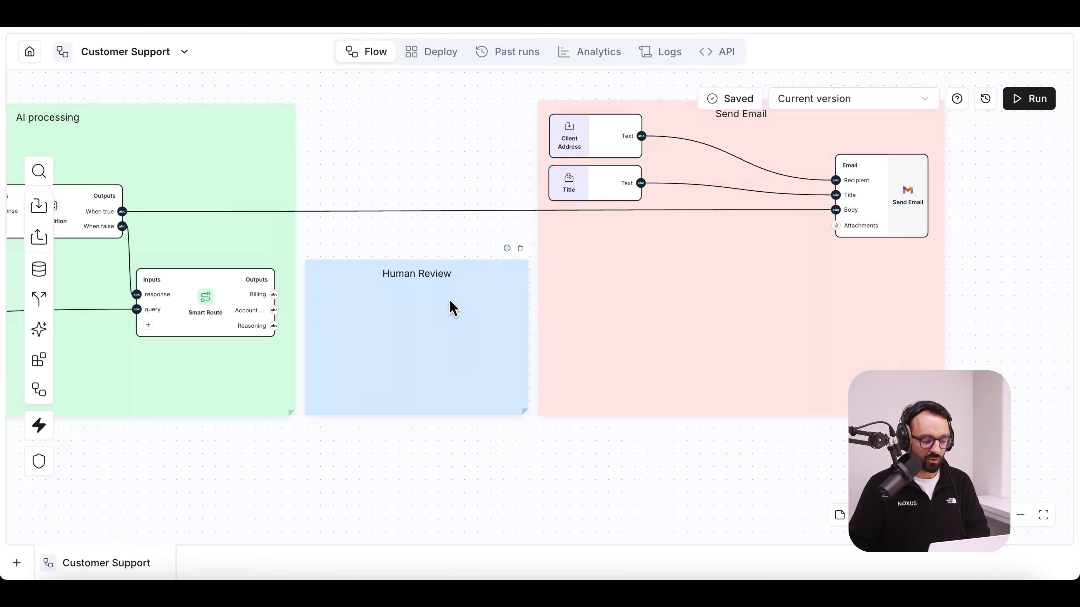
key(ctrl+k)
text(human)
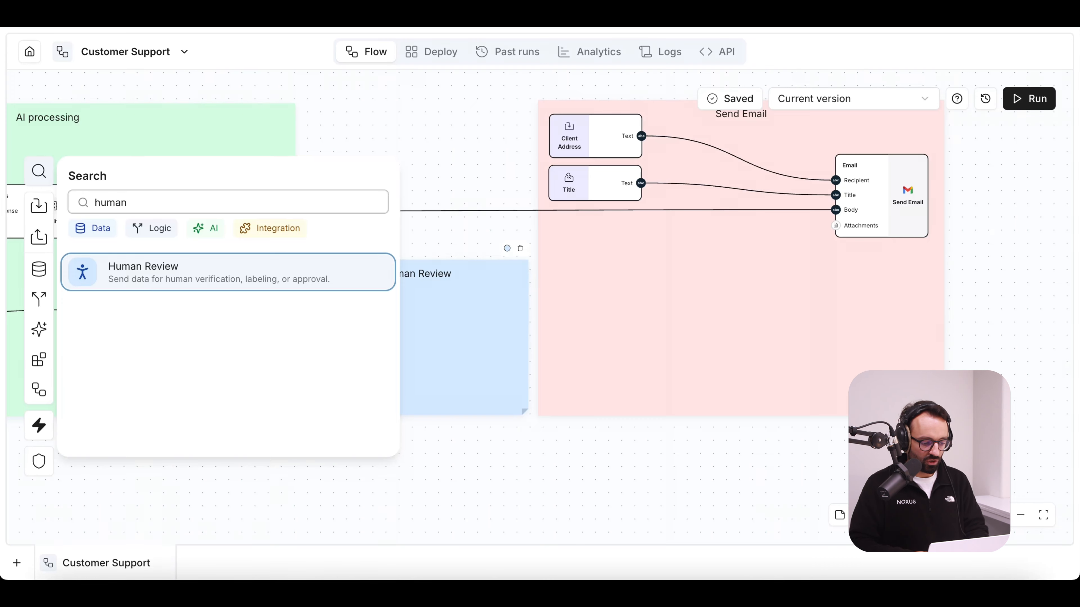
key(Return)
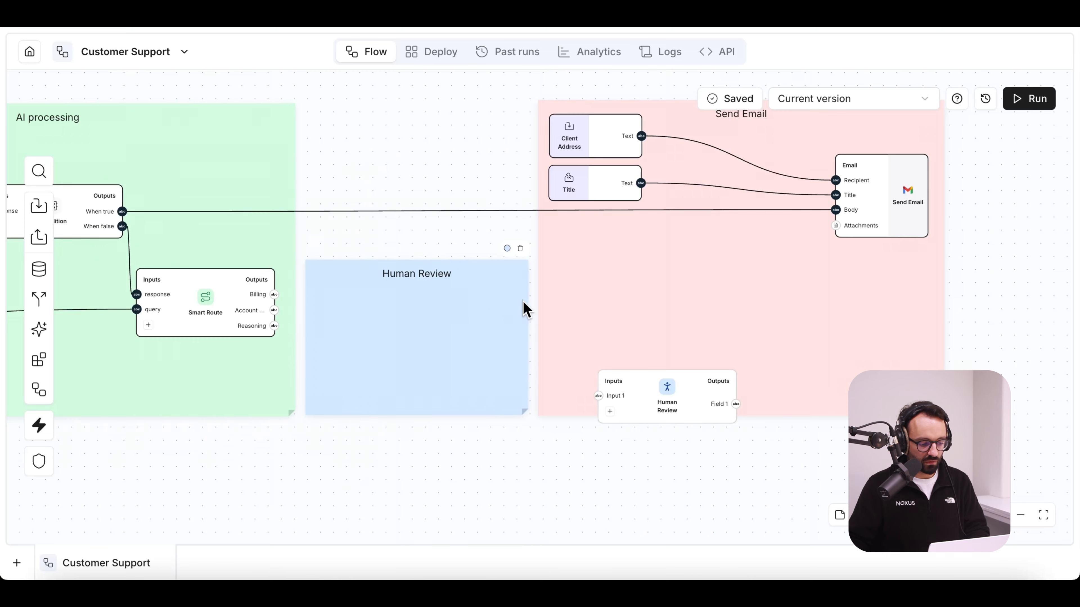
drag(666, 386, 396, 318)
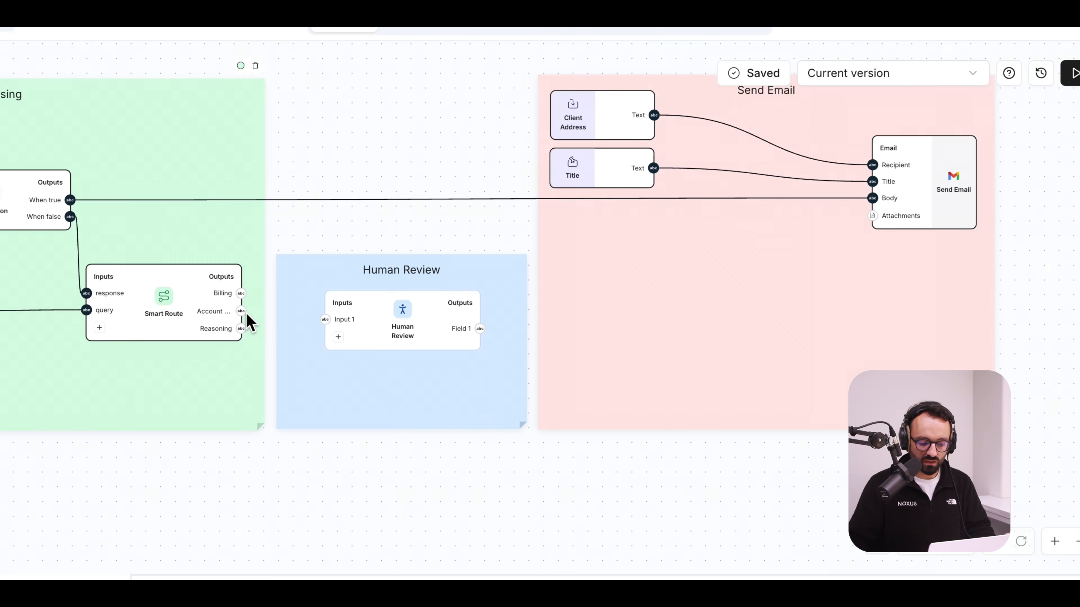
Connect the Smart Route's Billing output to the Human Review node's input and rename that input "context".
drag(241, 294, 326, 320)
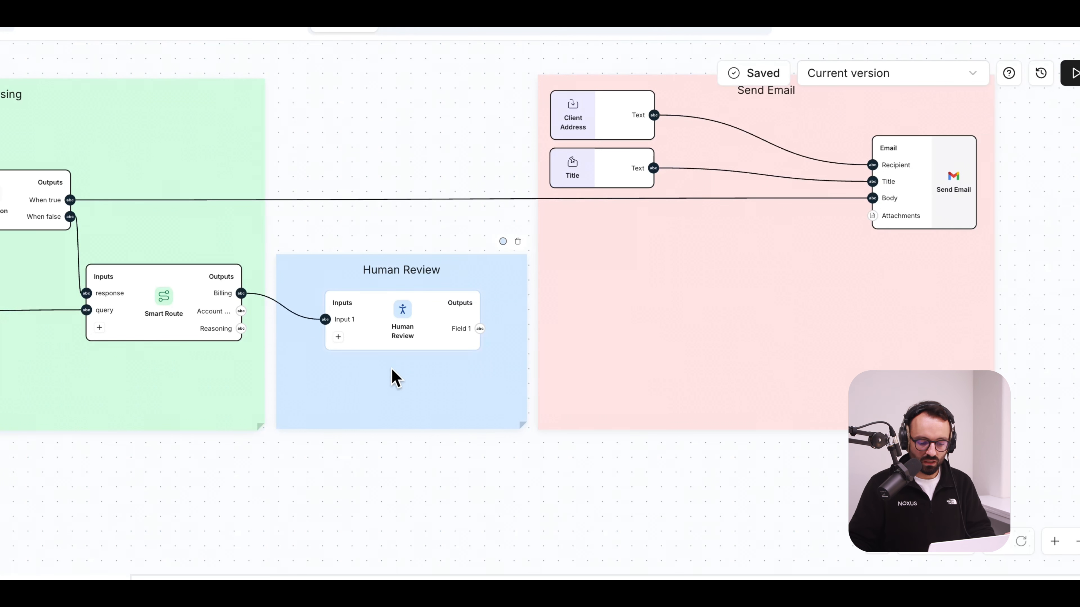
click(344, 318)
double_click(344, 319)
text(context)
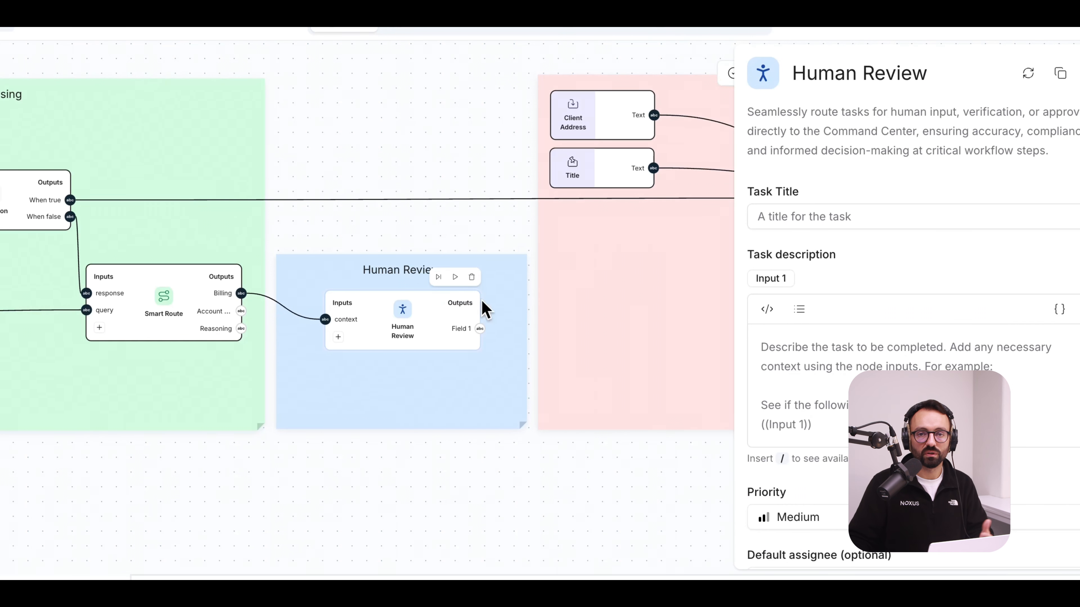
Title the Human Review task "Billing Query" and insert the context input as its task description.
click(903, 253)
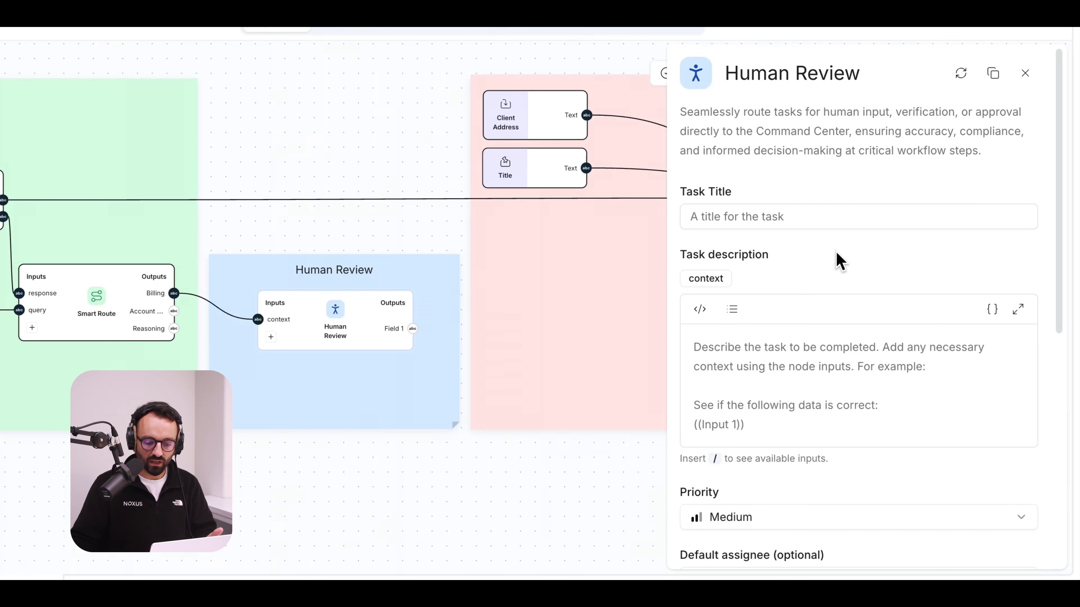
drag(1053, 248, 1060, 475)
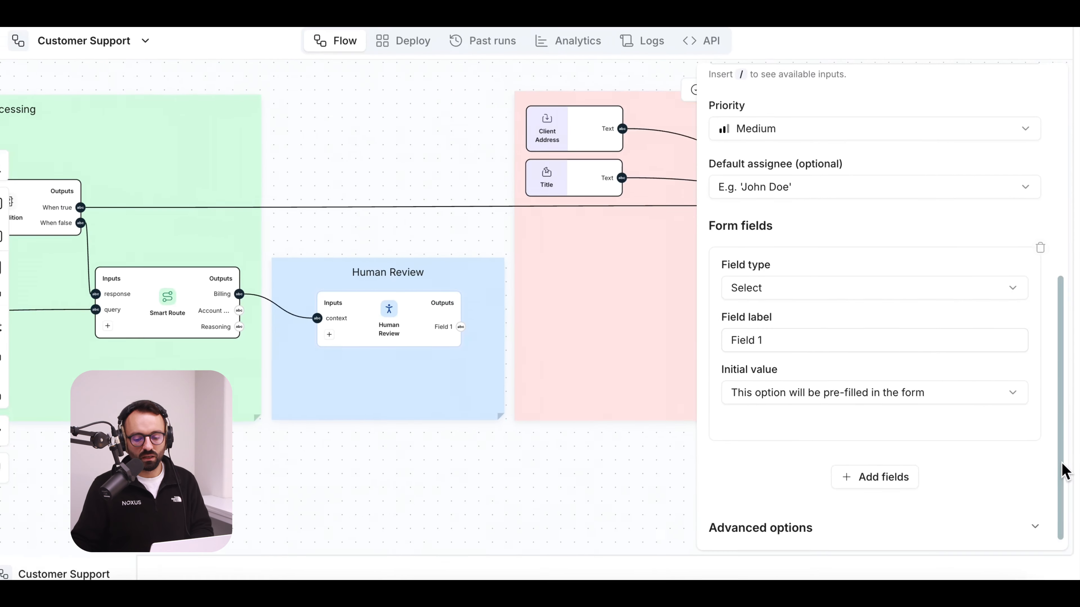
drag(1063, 458, 1067, 284)
drag(1056, 220, 1063, 176)
click(1001, 215)
text(Billing Query)
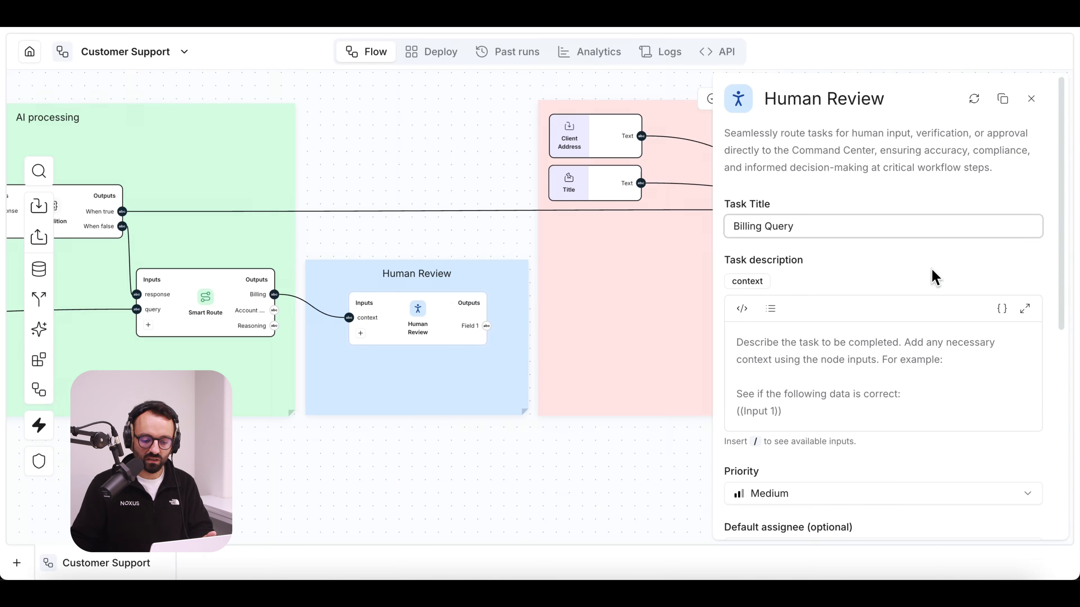
click(846, 339)
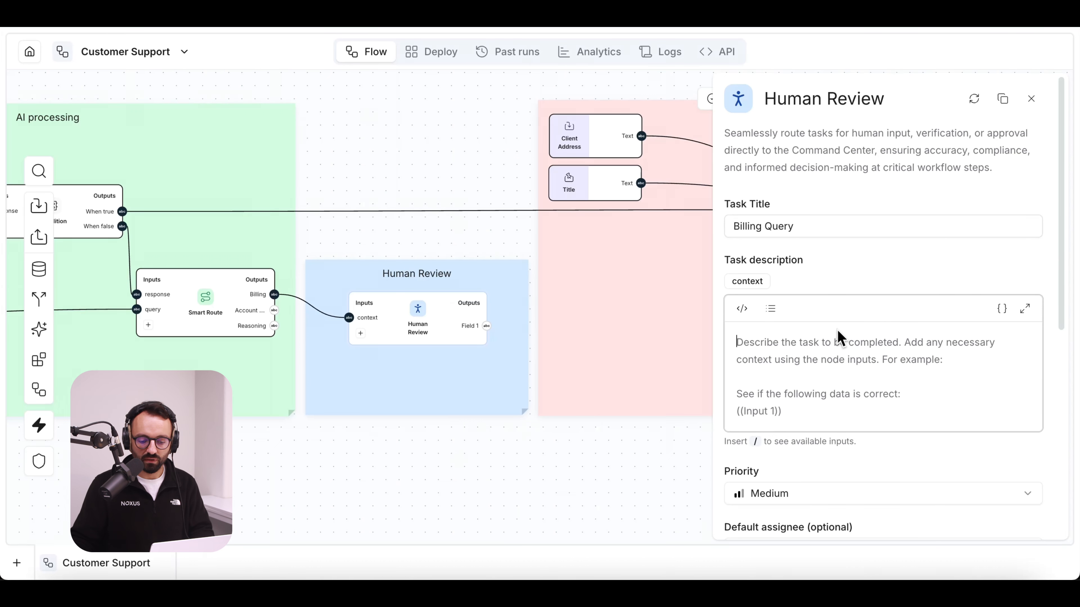
click(766, 281)
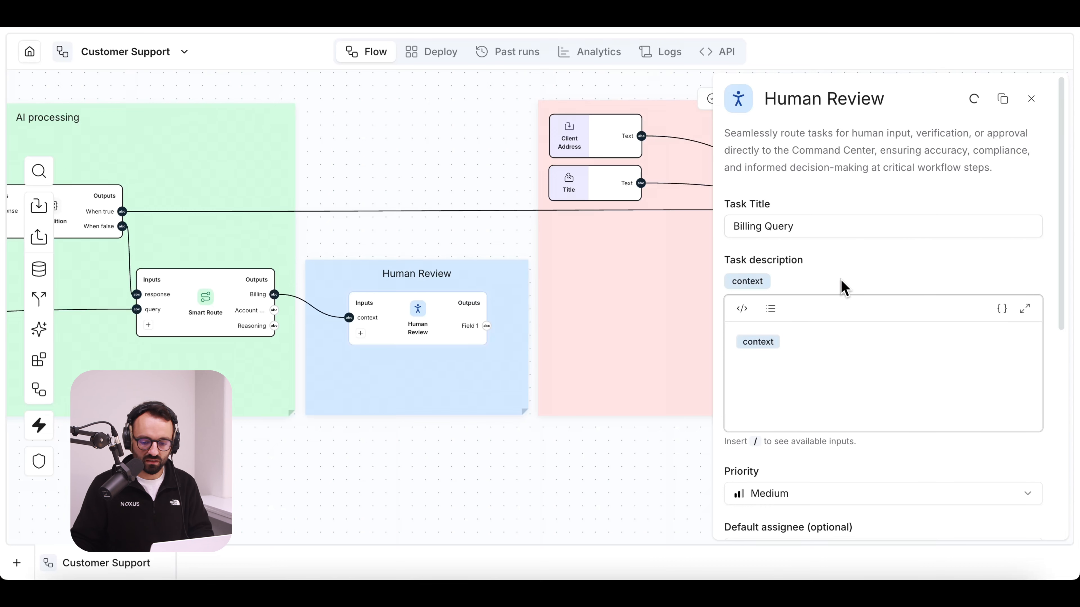
Choose a team member as the default assignee of the Billing Query task.
drag(1057, 254, 1048, 438)
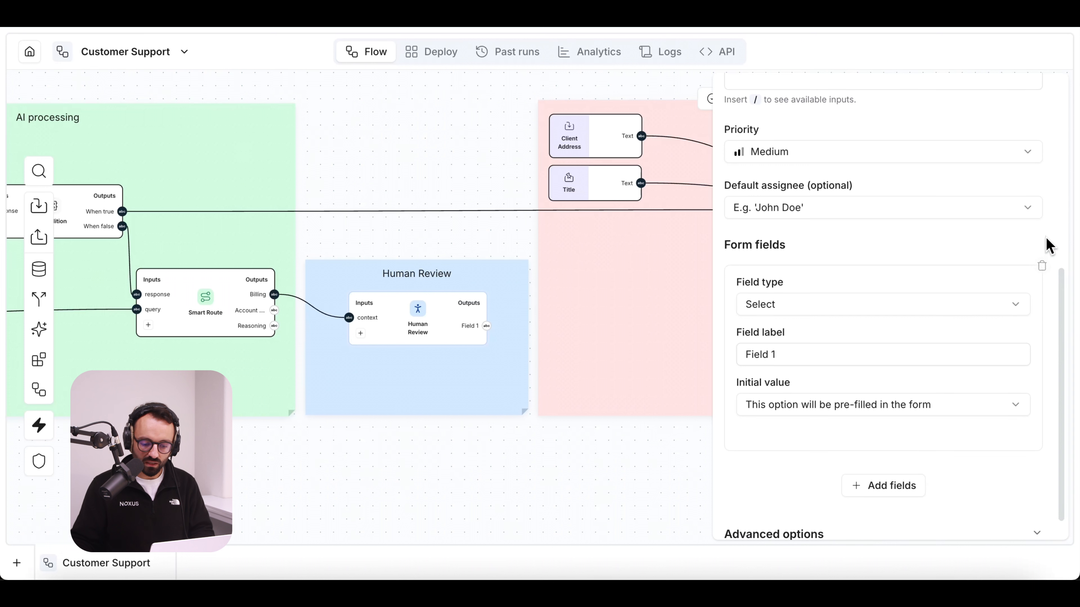
click(1020, 212)
click(861, 264)
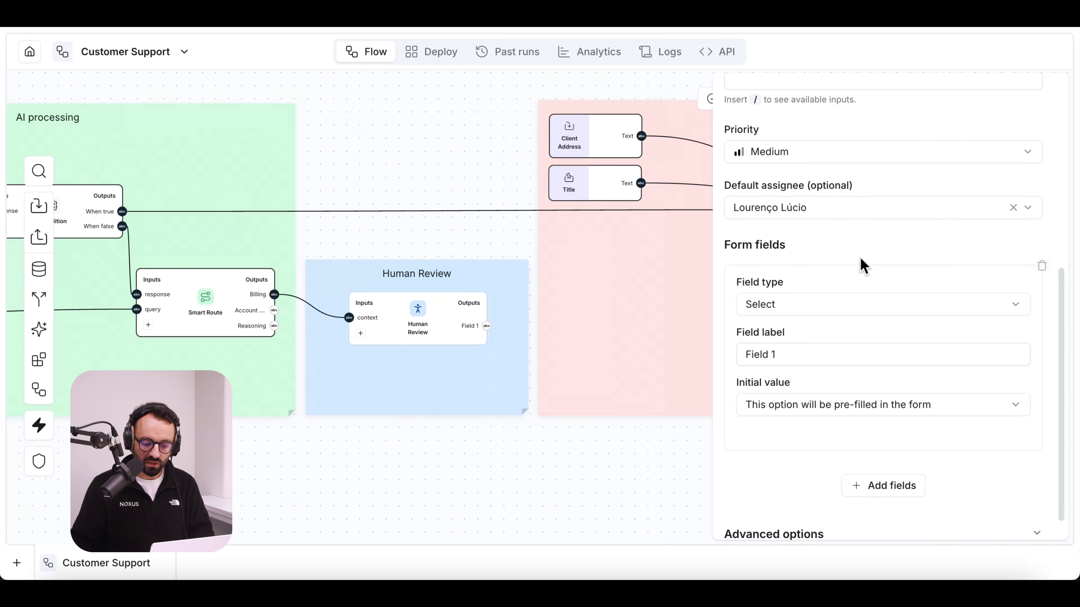
Change the review form field to type Text with the label "final" and close the Human Review settings.
drag(1063, 321, 1063, 330)
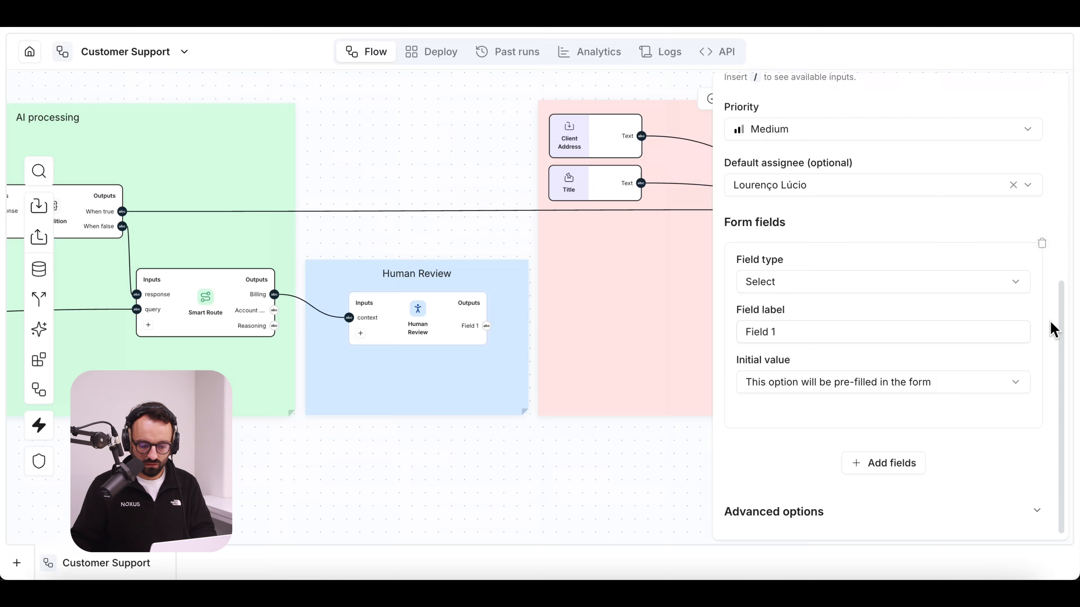
click(957, 290)
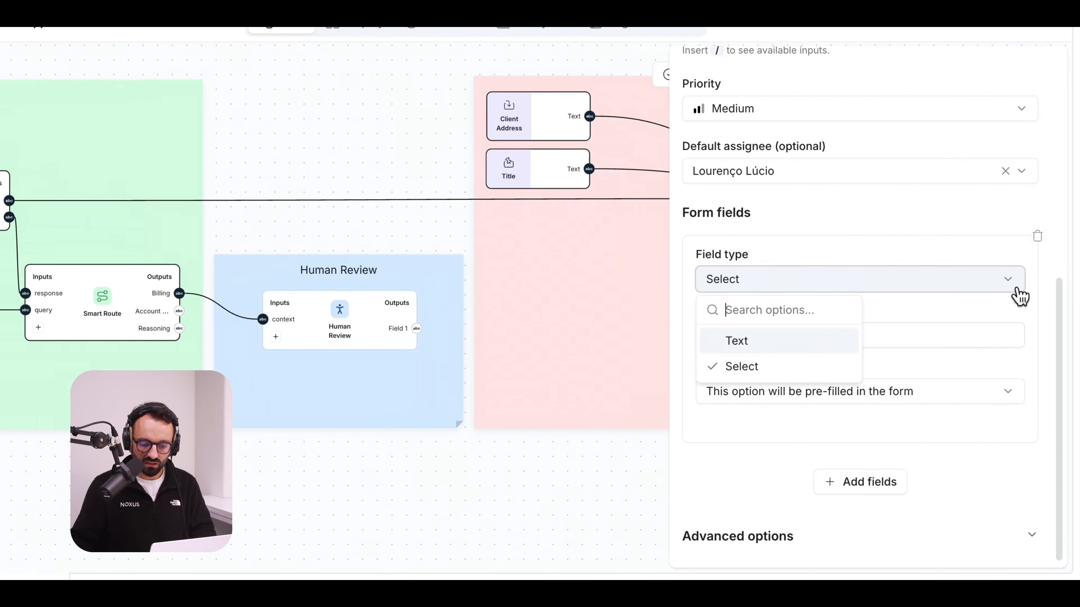
click(818, 343)
click(767, 387)
key(ctrl+a)
text(fin)
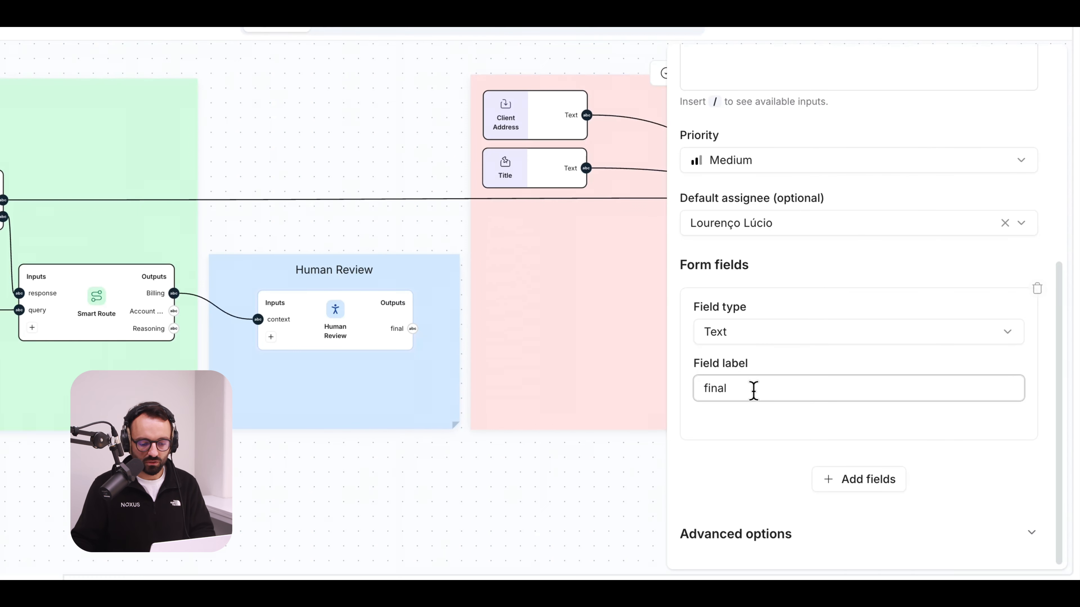
click(543, 471)
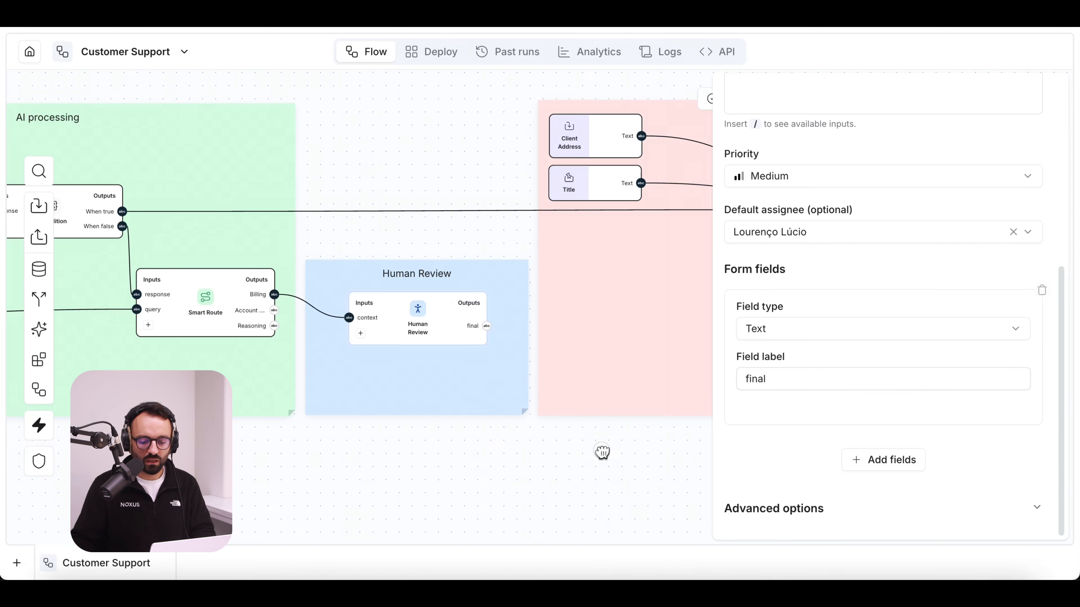
click(602, 451)
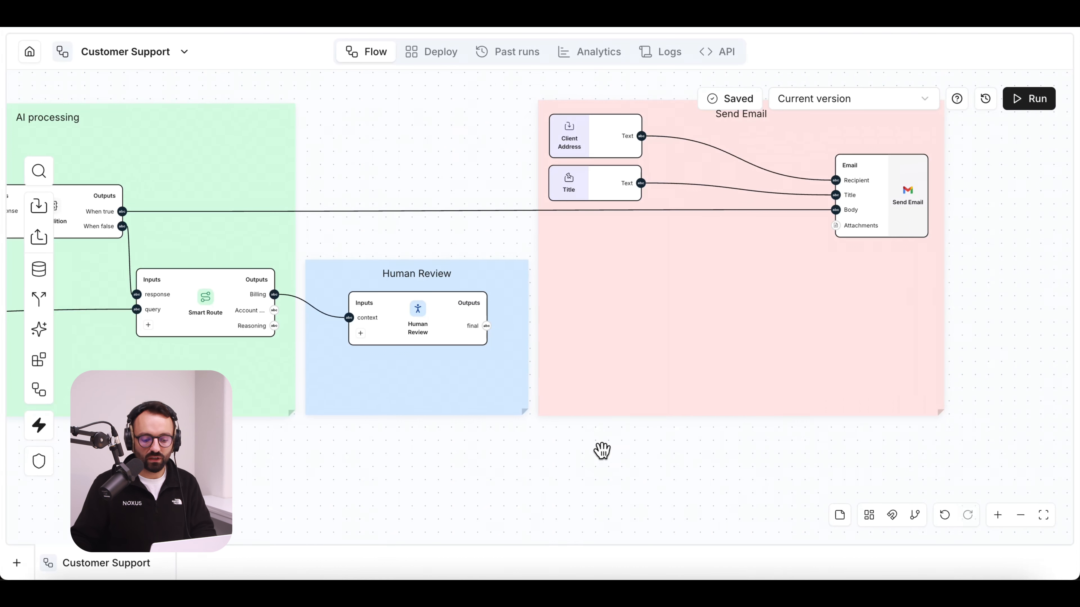
Duplicate the Human Review node below the original and connect the Smart Route's Account Access output to the copy's context input.
mouse_move(448, 324)
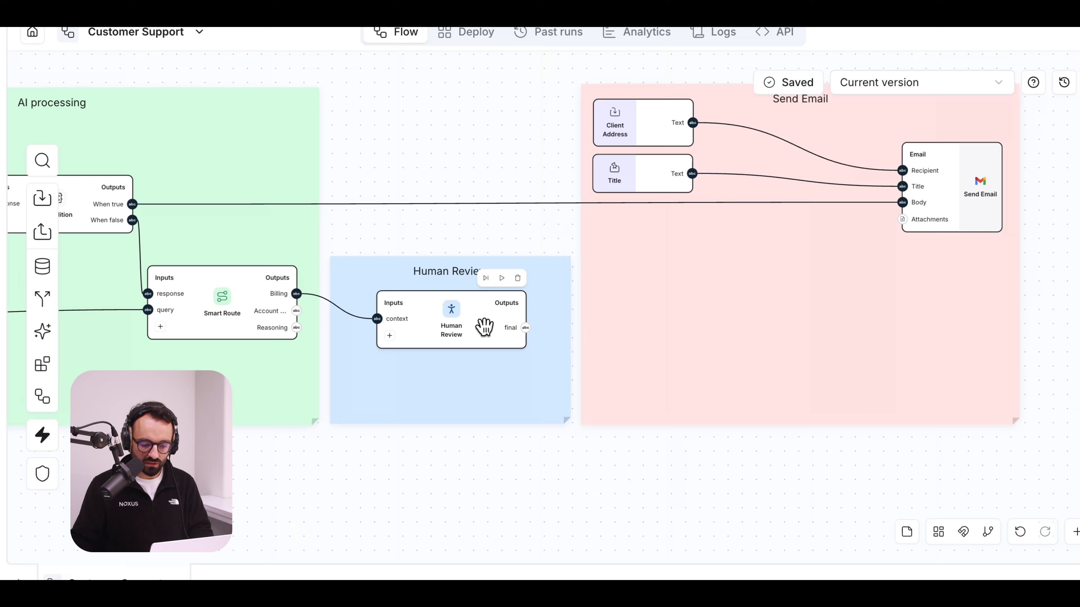
click(484, 327)
key(super+c)
key(super+v)
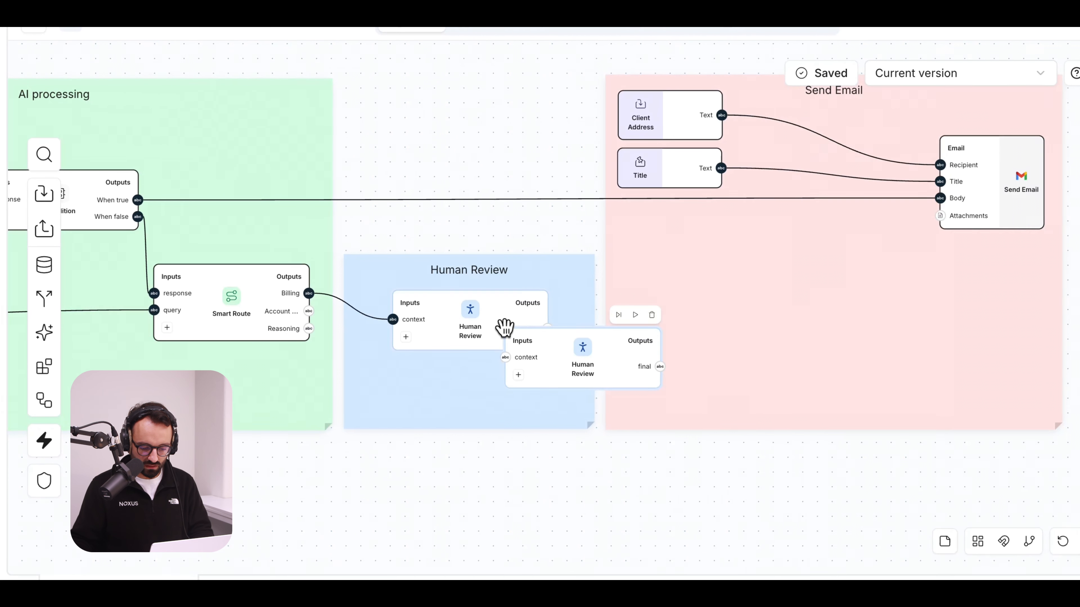
drag(593, 353, 480, 383)
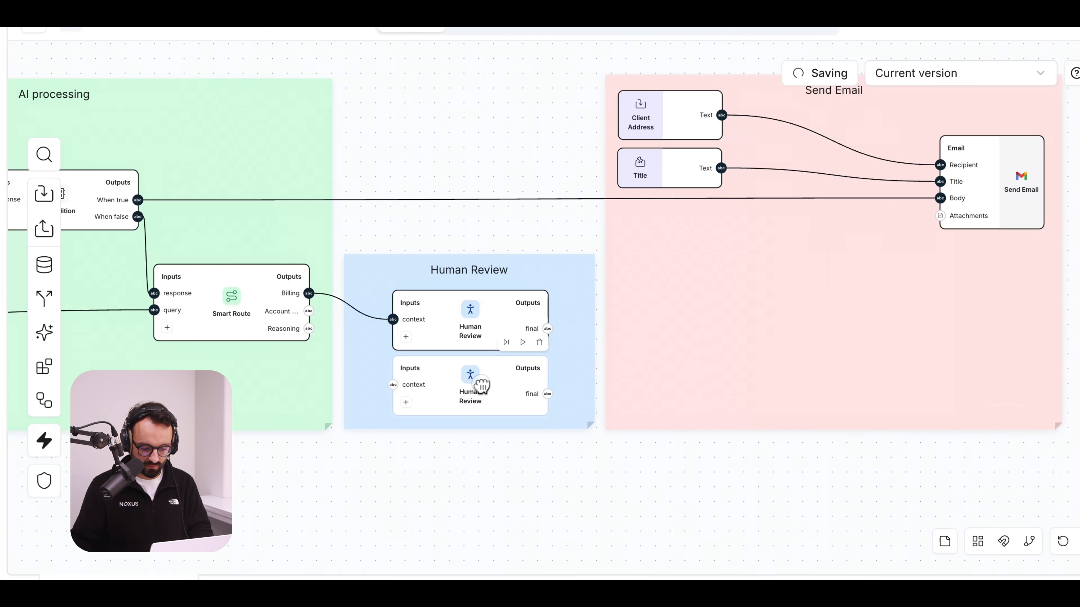
drag(309, 311, 391, 385)
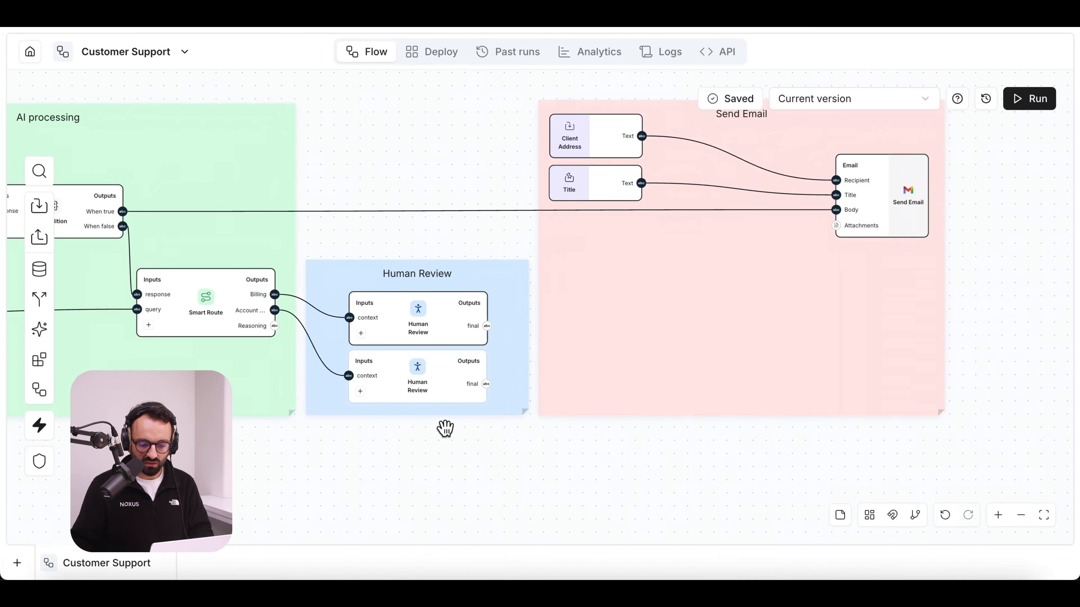
Change the second Human Review node's task title to "Account Access Query" and close its settings.
click(438, 386)
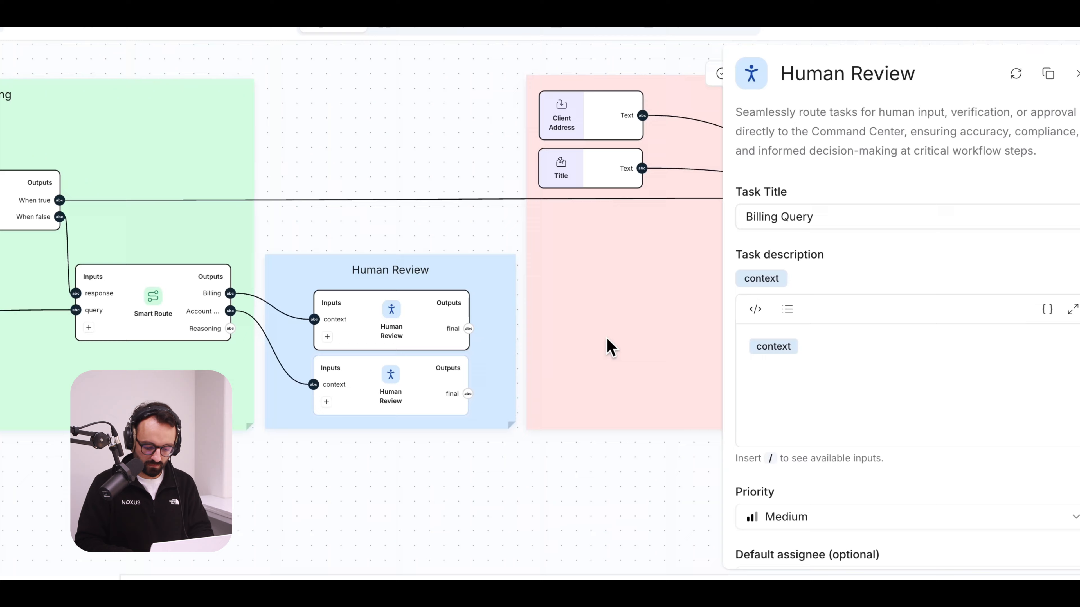
double_click(774, 216)
text(Account Access Query)
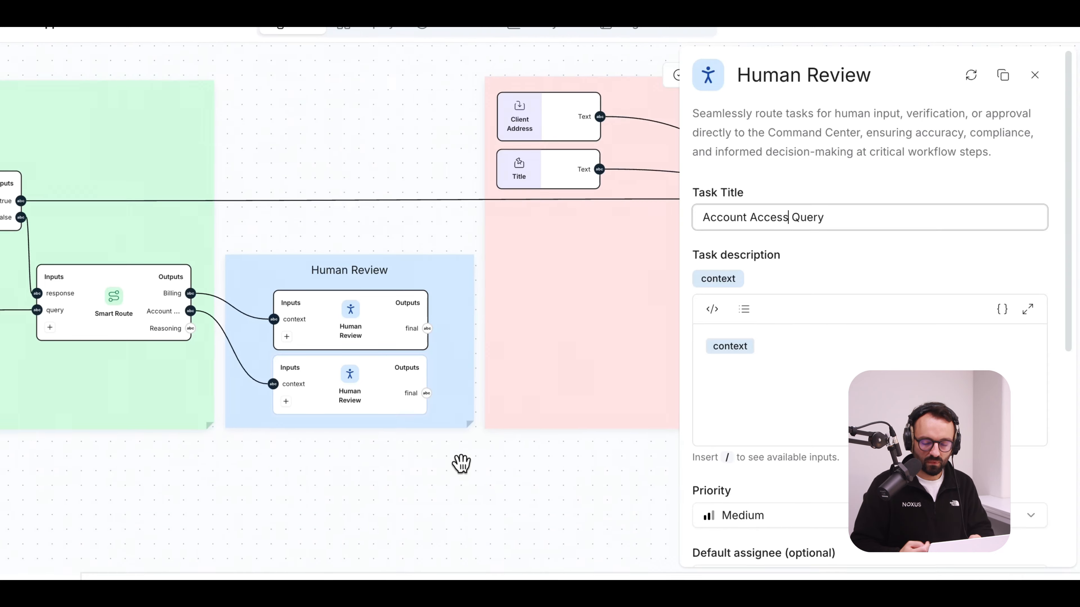
click(458, 462)
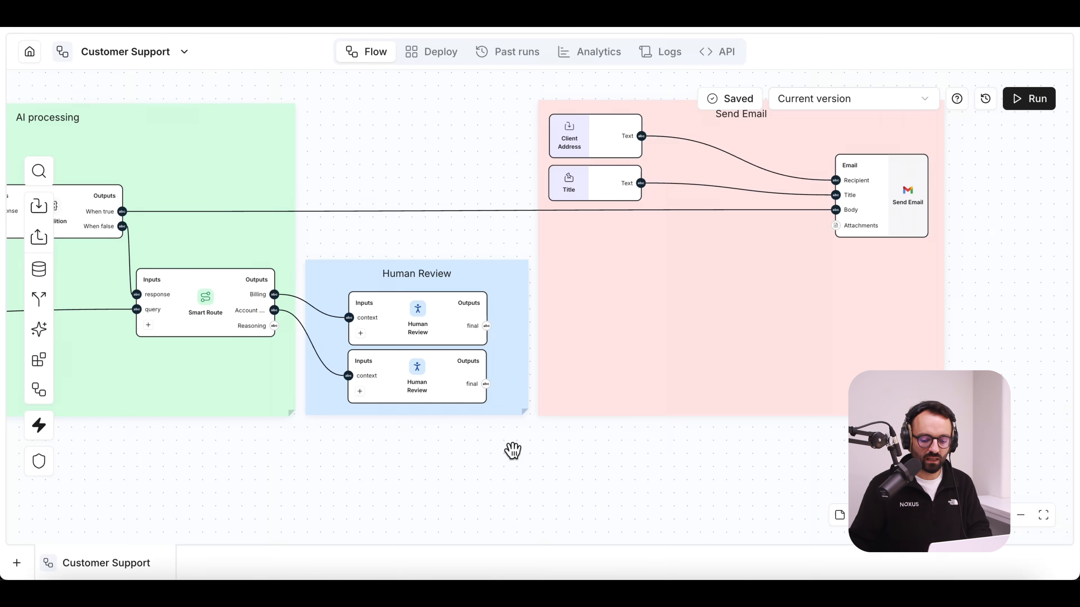
Add a Join paths node and place it inside the red Send Email section.
scroll(512, 450, down, 3)
drag(511, 455, 651, 491)
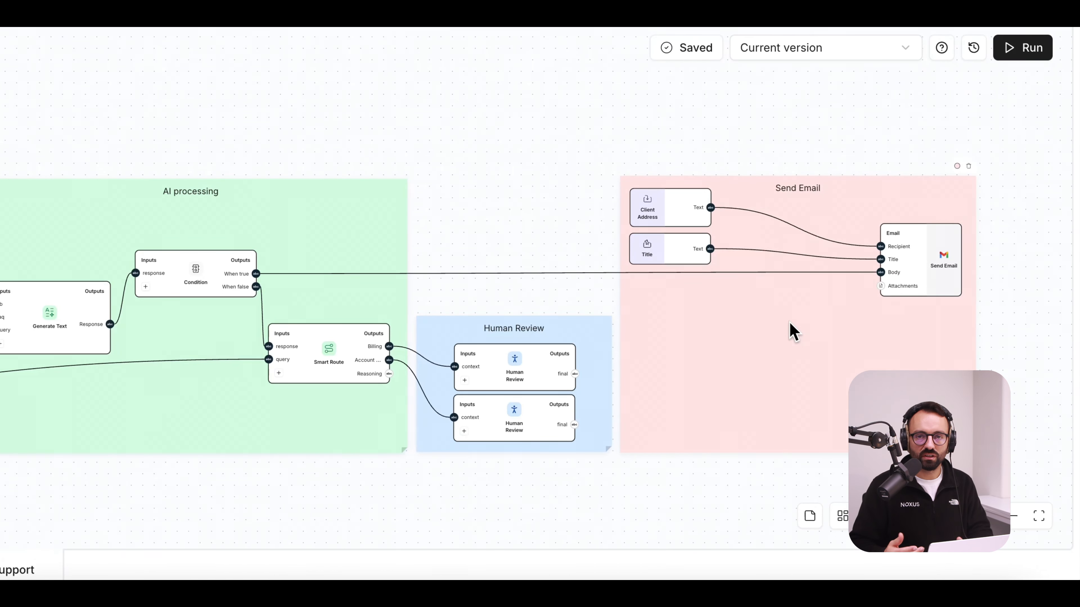
key(super+k)
text(join p)
key(Return)
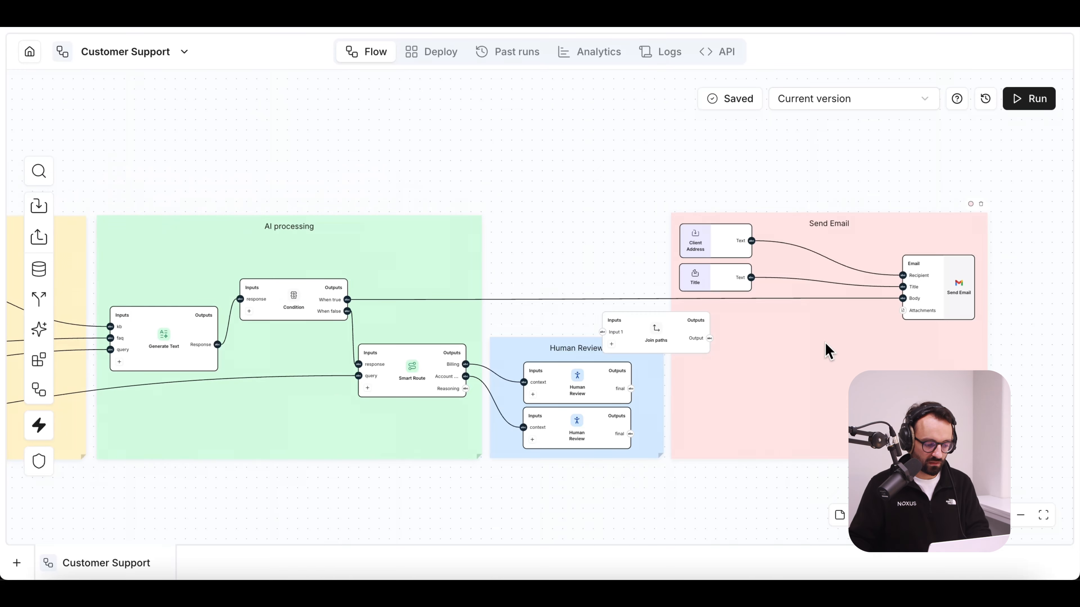
drag(656, 344, 810, 345)
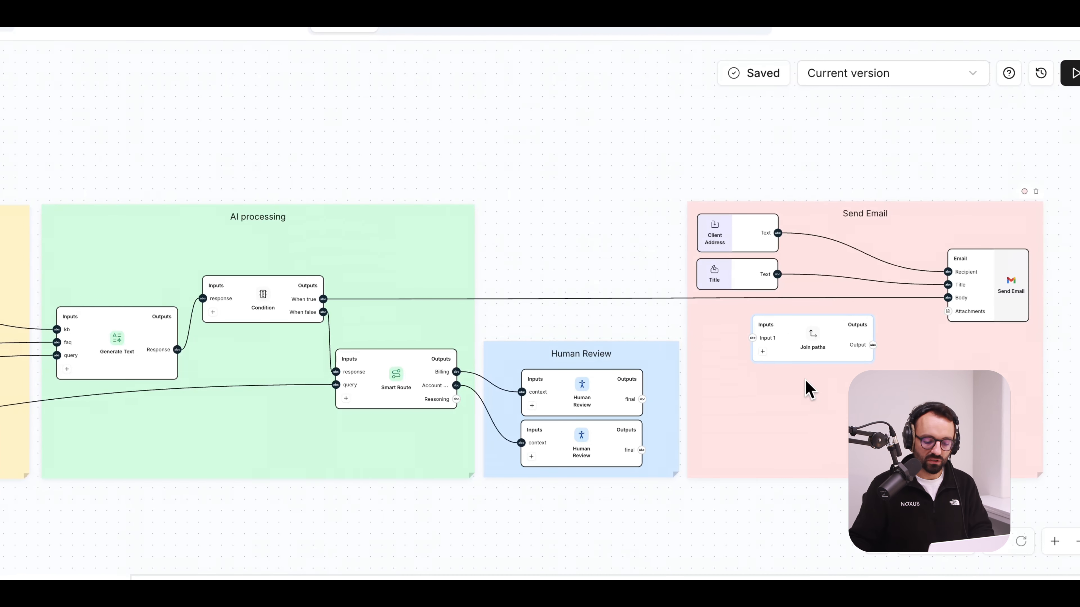
Route the Condition's When true output and both Human Review final outputs through three Join paths inputs into the email's Body.
click(714, 298)
drag(323, 299, 801, 326)
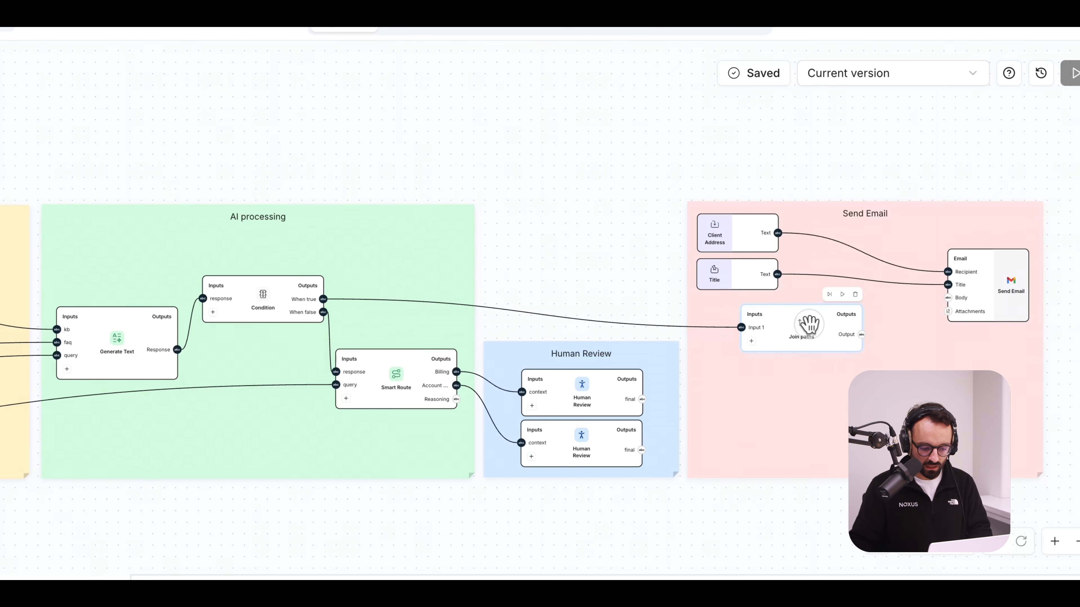
click(750, 341)
click(751, 355)
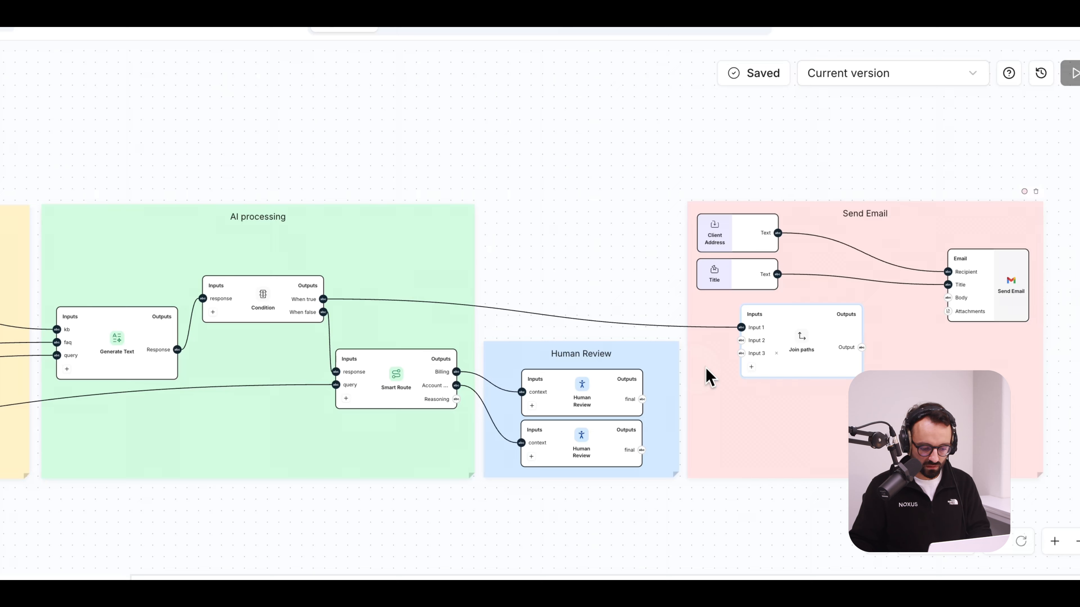
drag(642, 399, 741, 342)
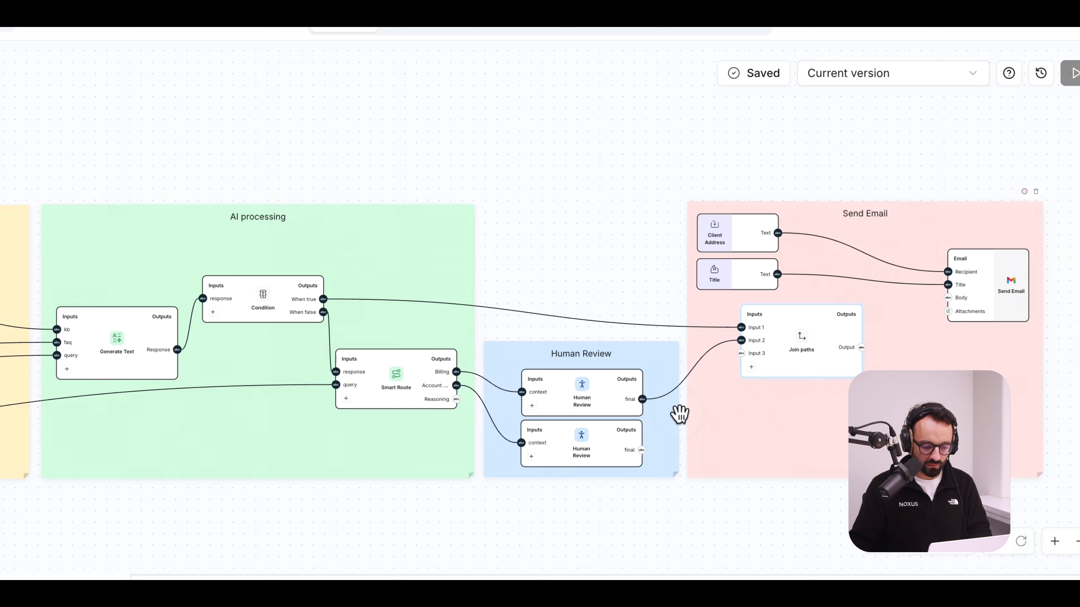
drag(641, 450, 881, 298)
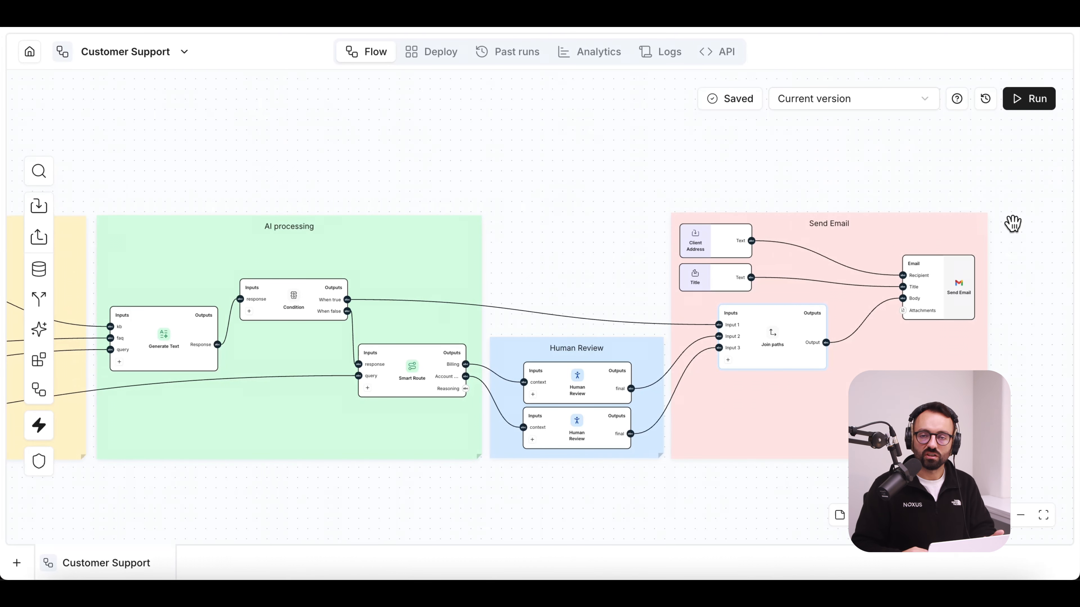
Review the list of saved workflow versions and close it.
click(922, 100)
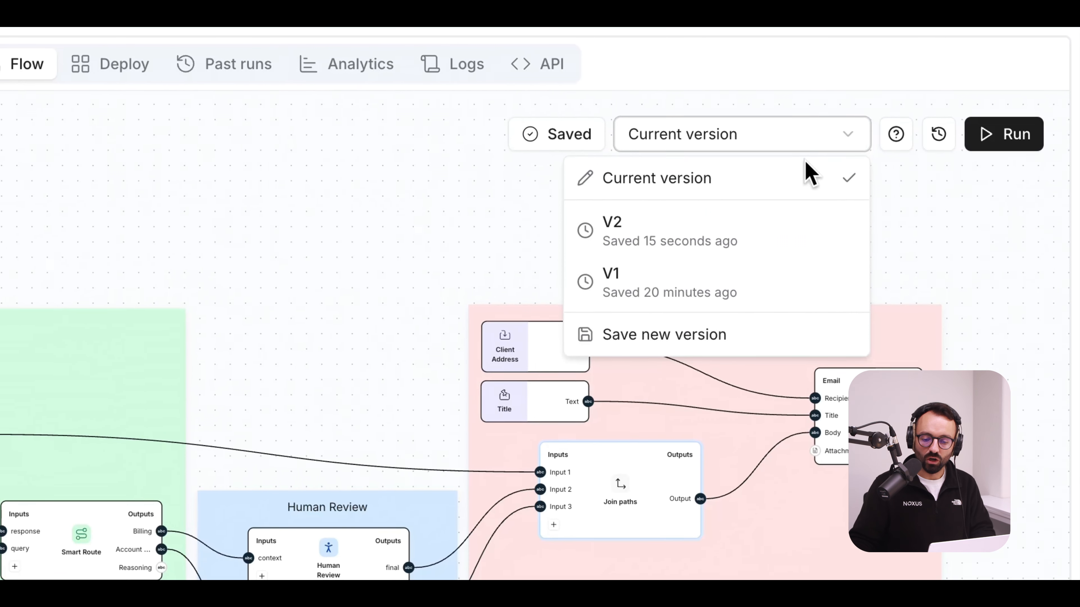
mouse_move(838, 294)
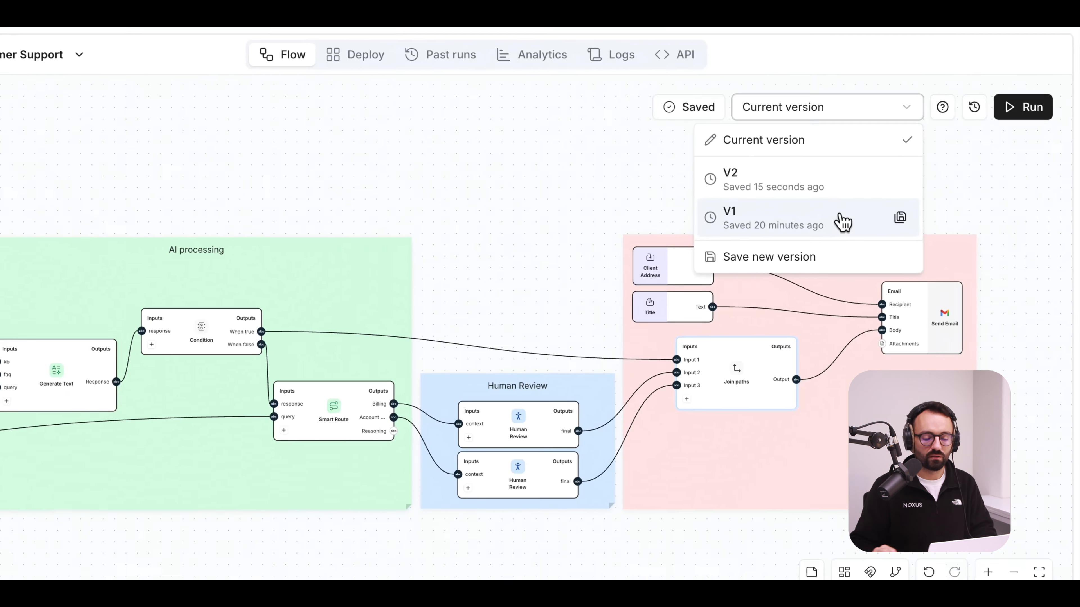
click(630, 184)
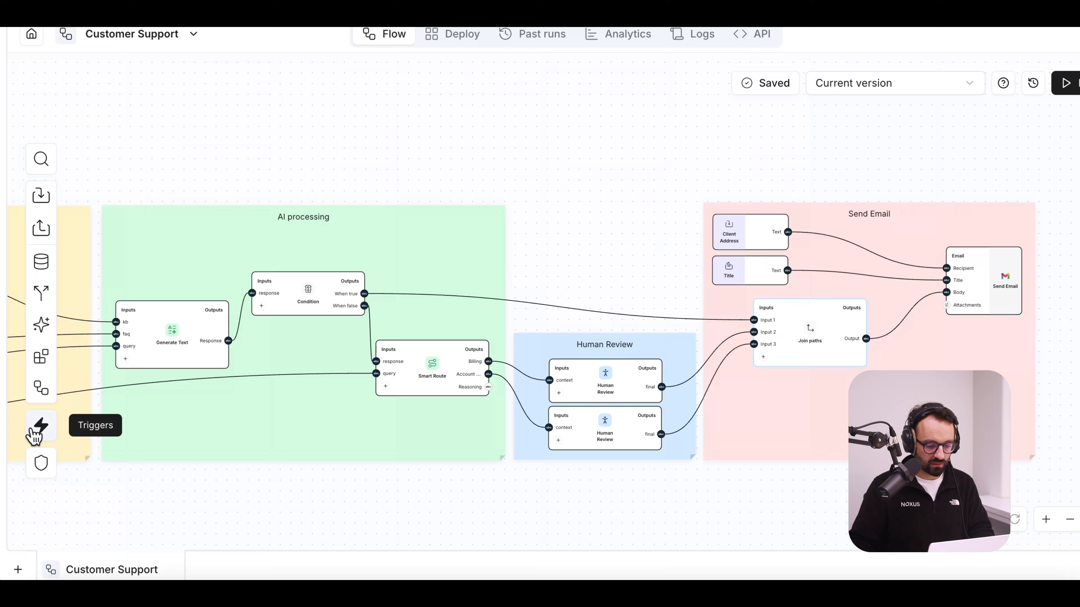
Set the Gmail Email Received trigger to version V2, save it and close the triggers window.
click(34, 431)
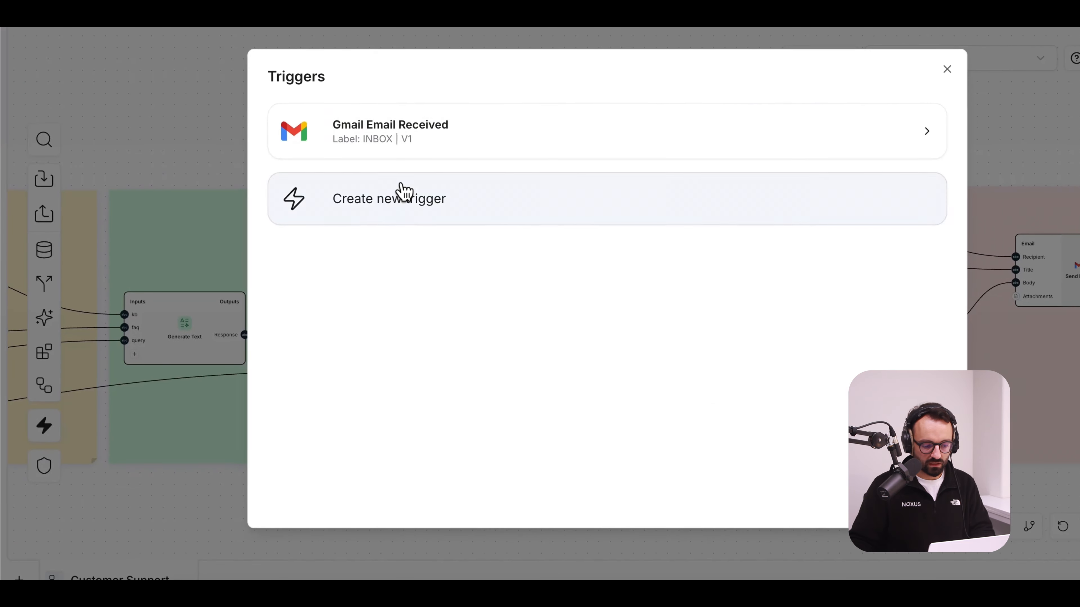
click(475, 132)
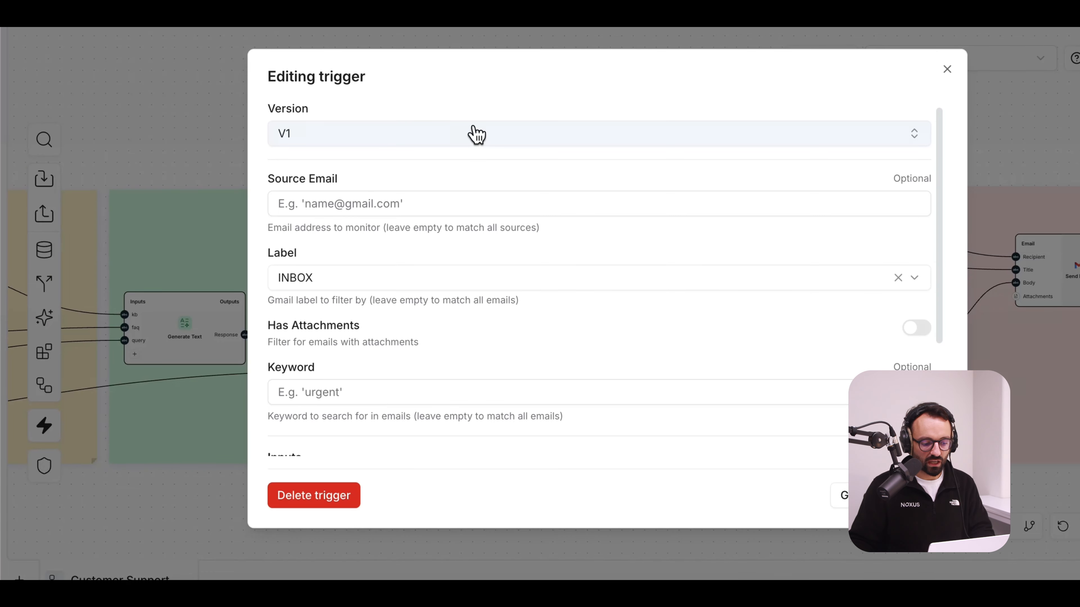
click(476, 134)
click(400, 209)
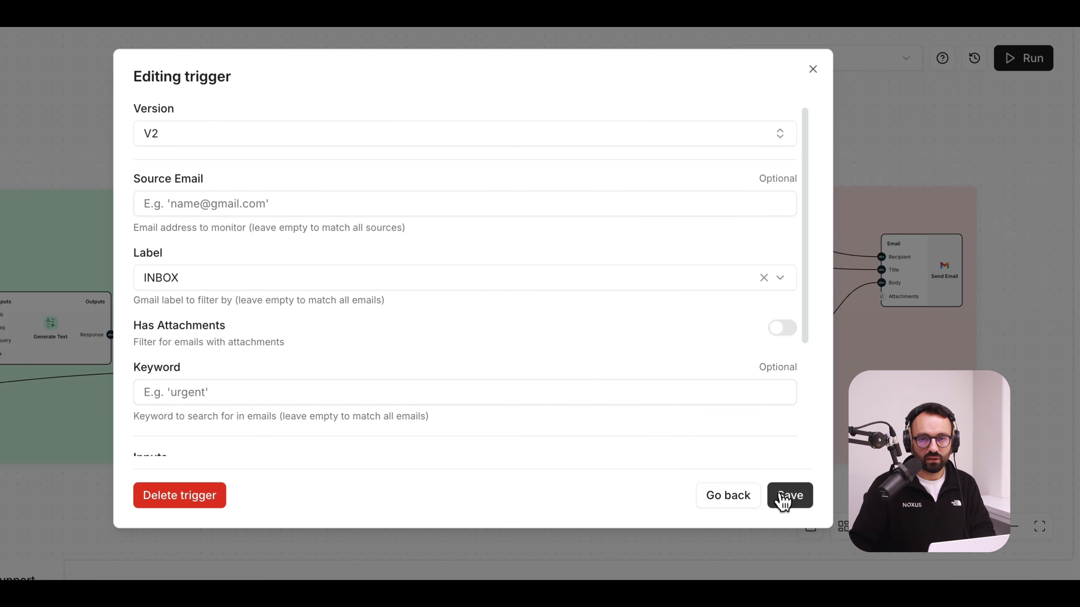
click(785, 496)
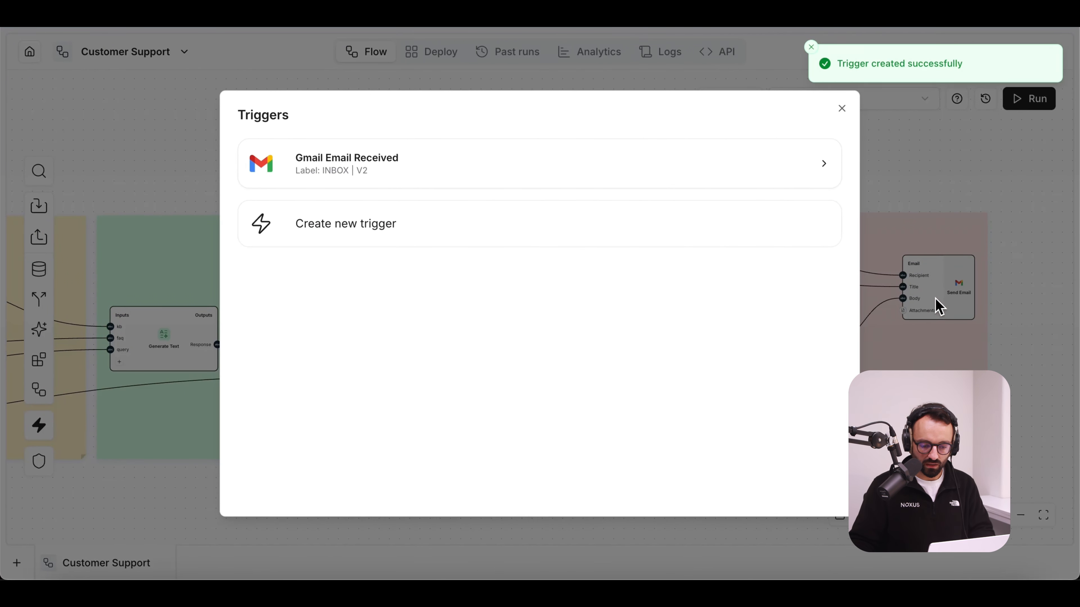
click(843, 110)
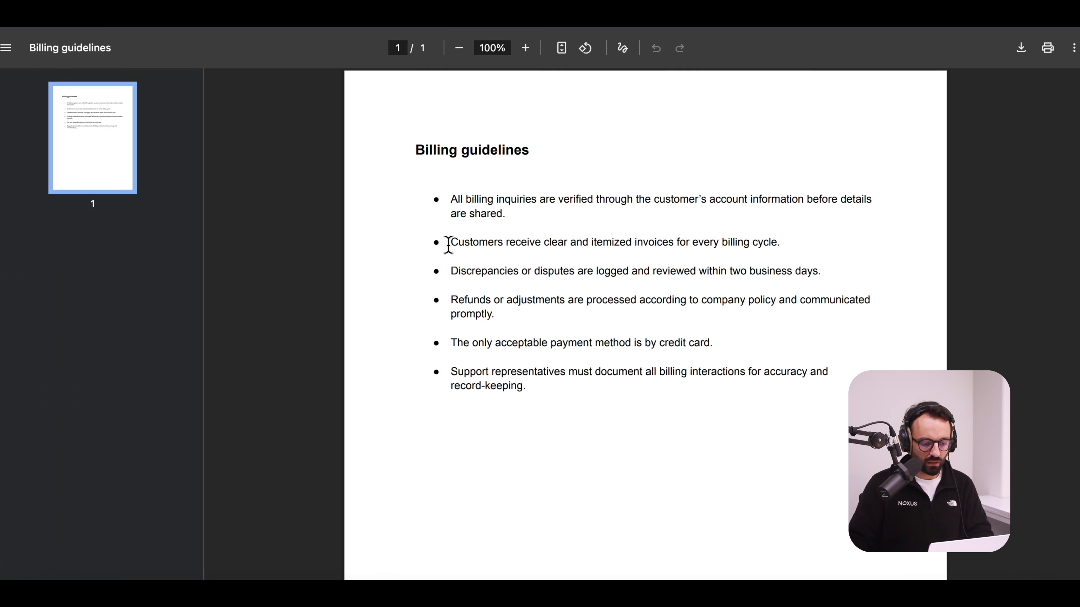
Read through the Billing guidelines PDF to check its rules on billing cycles.
drag(446, 241, 491, 241)
drag(477, 317, 878, 318)
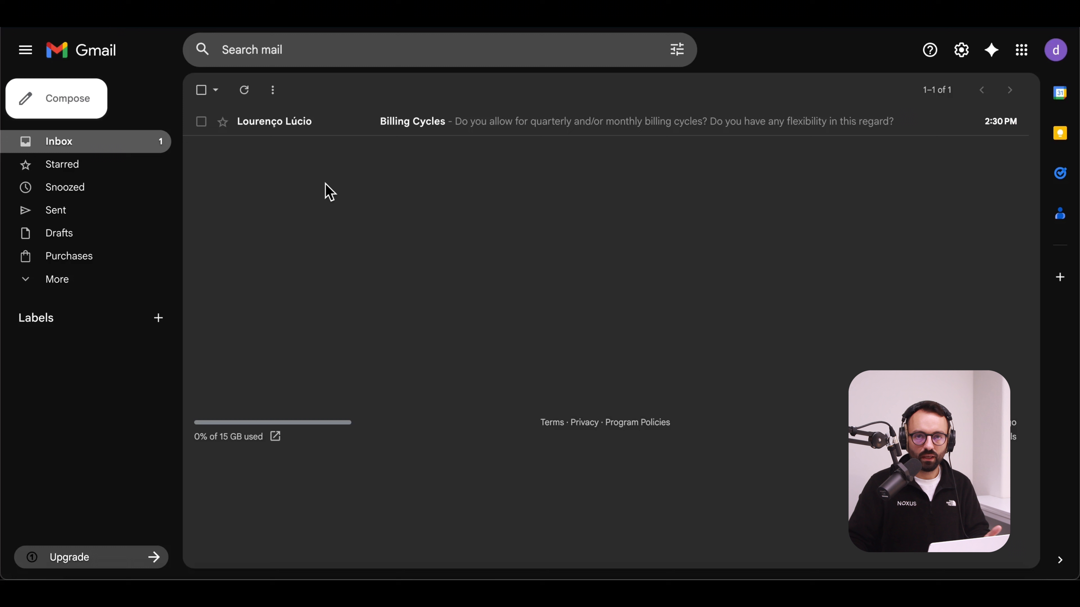
Open the Billing Cycles email in Gmail and examine the input and progress of its newest Customer Support run in Noxus's past runs.
click(336, 124)
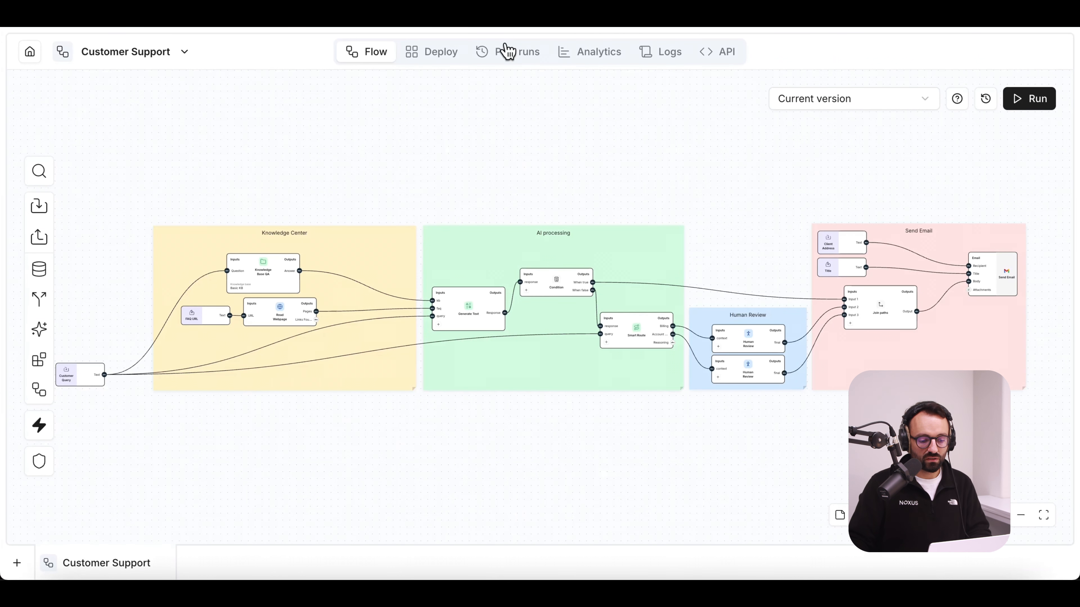
click(507, 51)
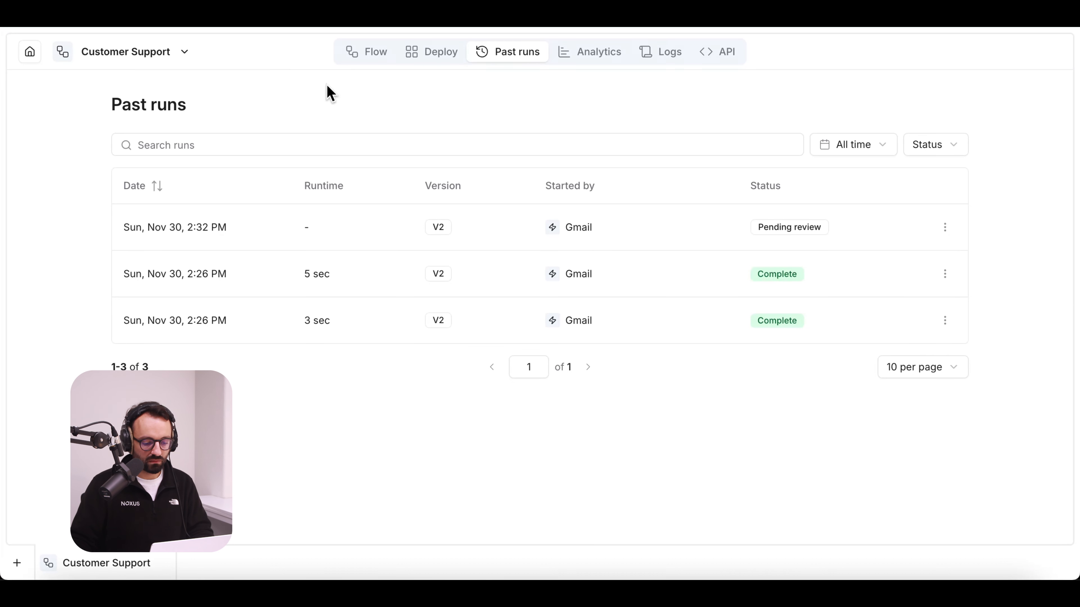
click(261, 224)
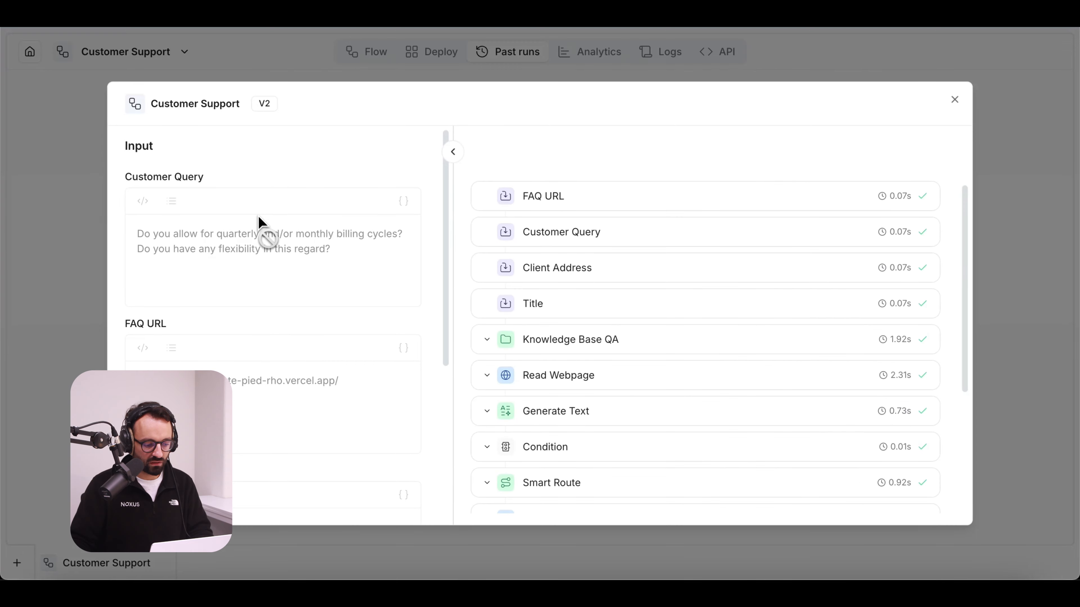
drag(331, 249, 142, 234)
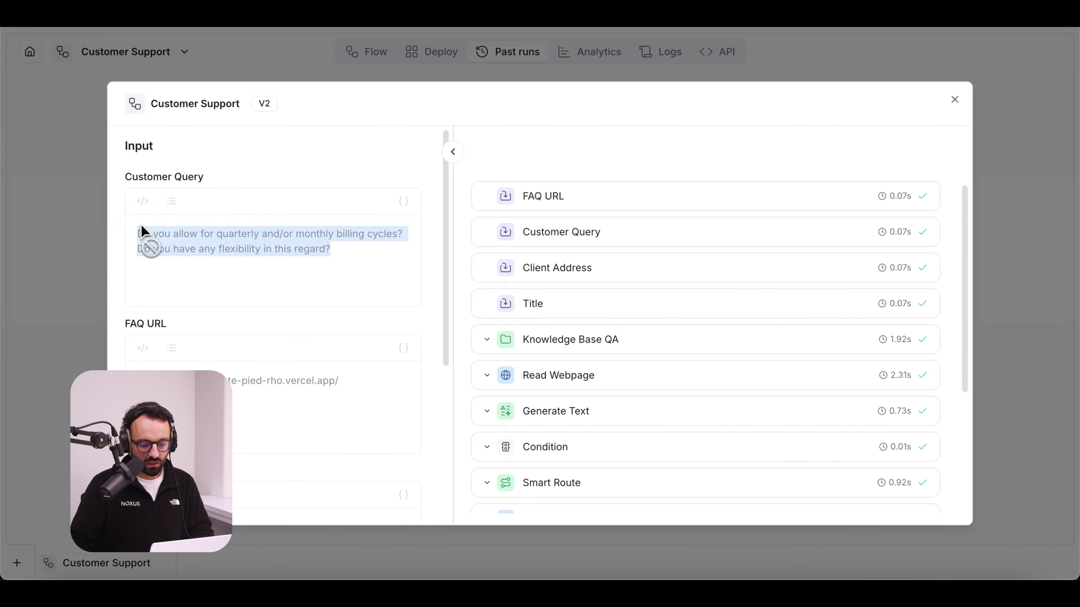
drag(969, 271, 964, 391)
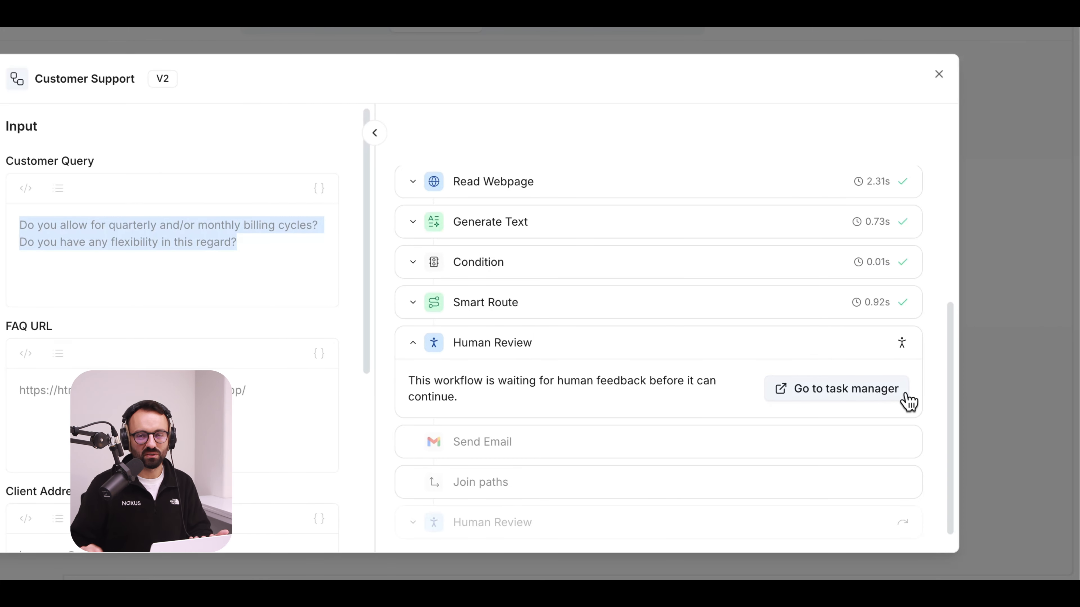
click(938, 74)
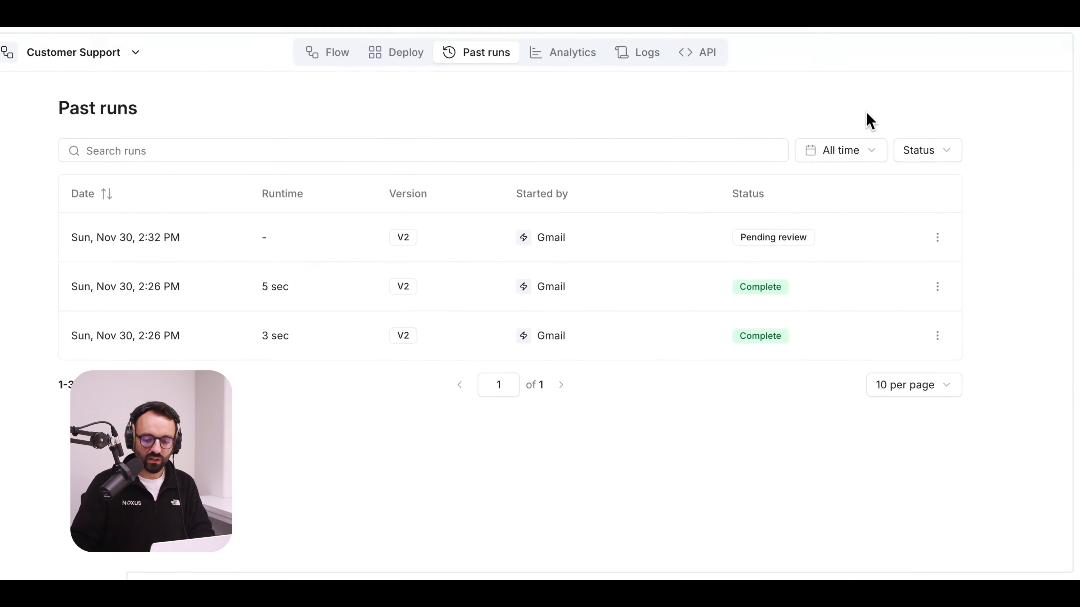
Open the pending Billing Query task in the workspace's Task manager and expand its full task description.
click(25, 53)
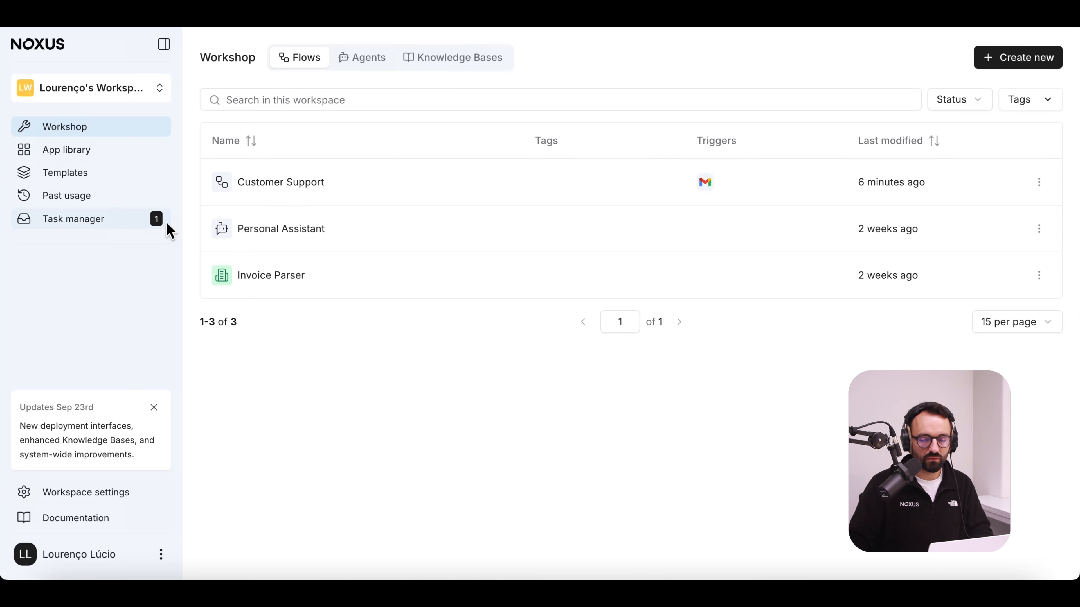
click(172, 215)
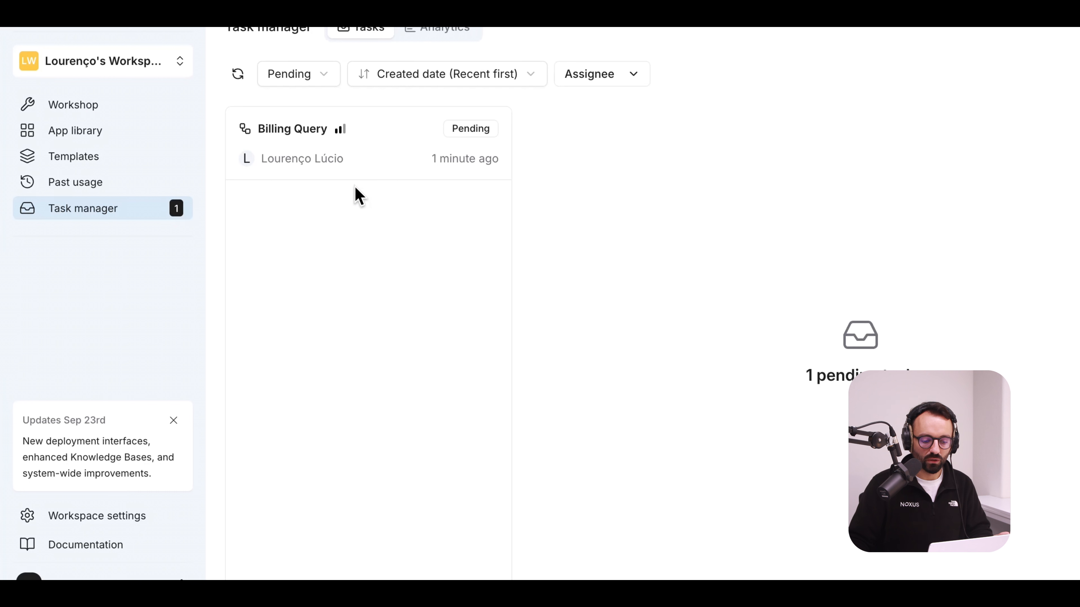
click(362, 173)
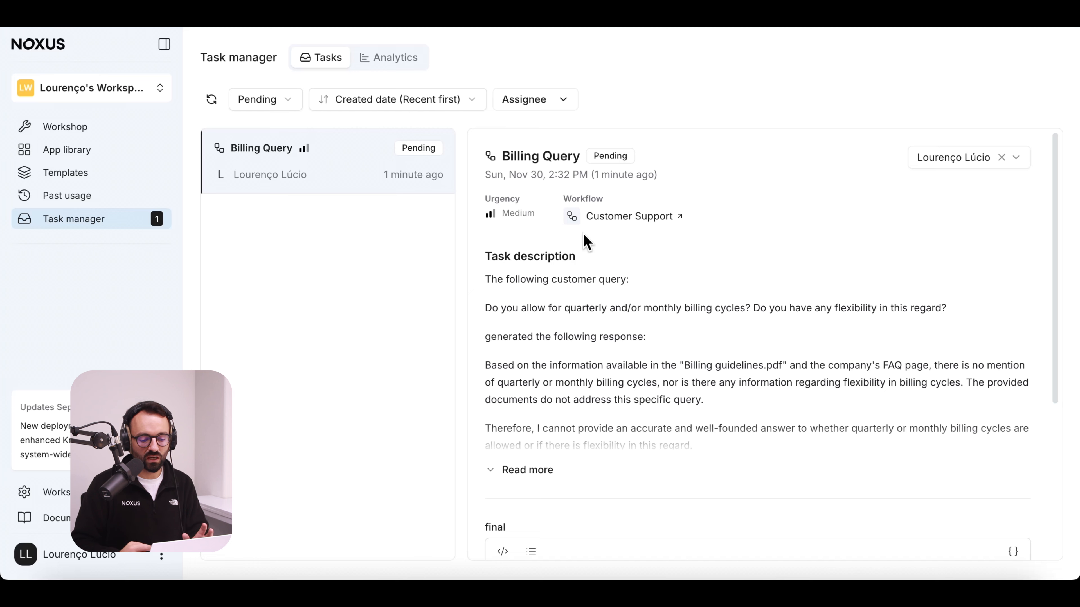
drag(1053, 260, 1054, 274)
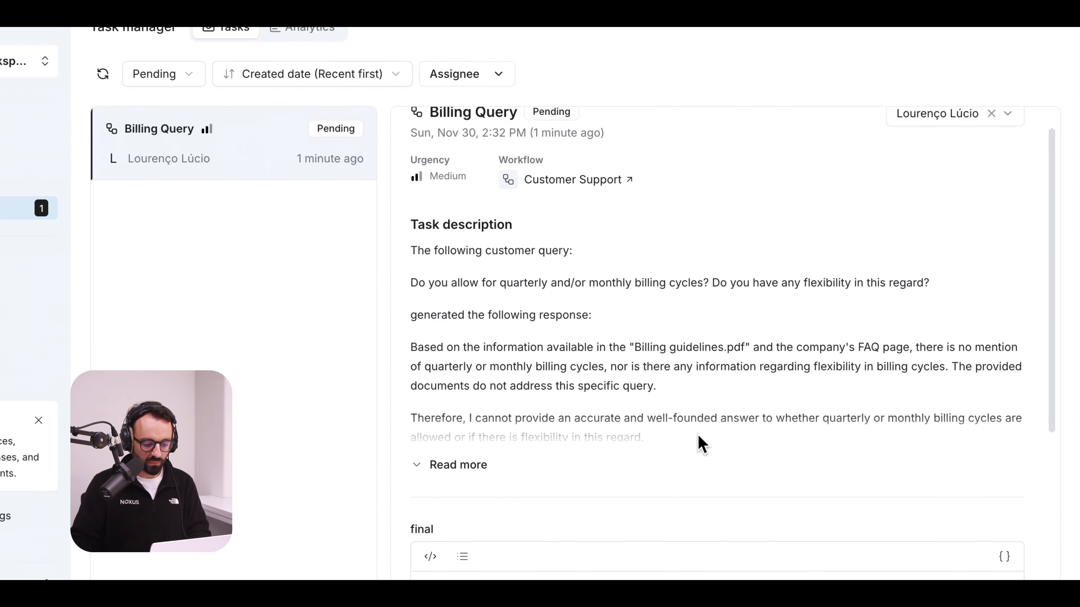
click(442, 468)
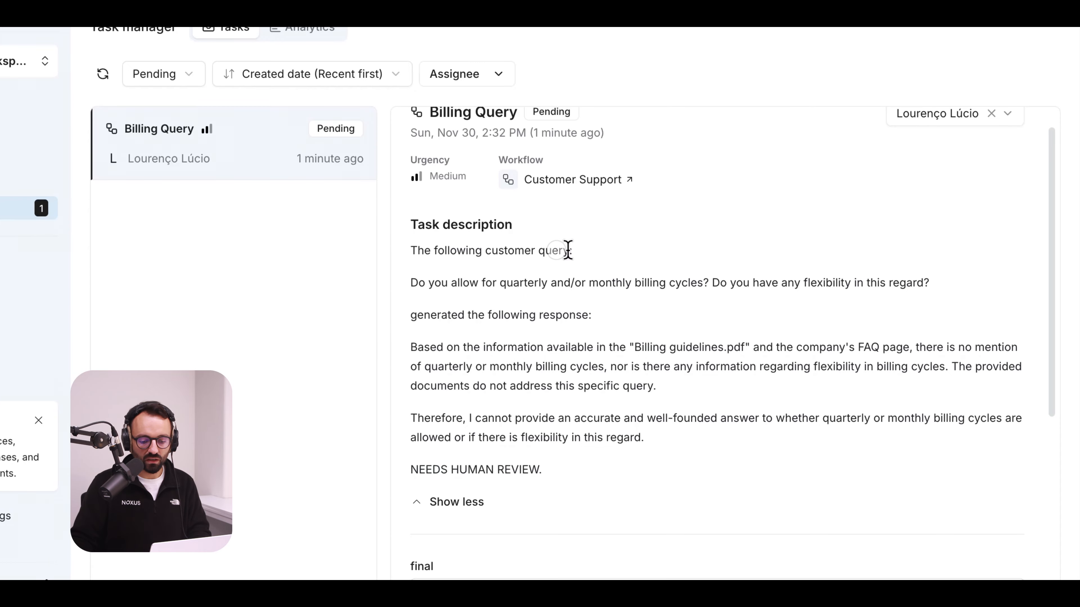
Read through the task description, covering the customer query, the generated response and the closing review note.
drag(572, 251, 406, 255)
click(403, 312)
drag(595, 316, 409, 320)
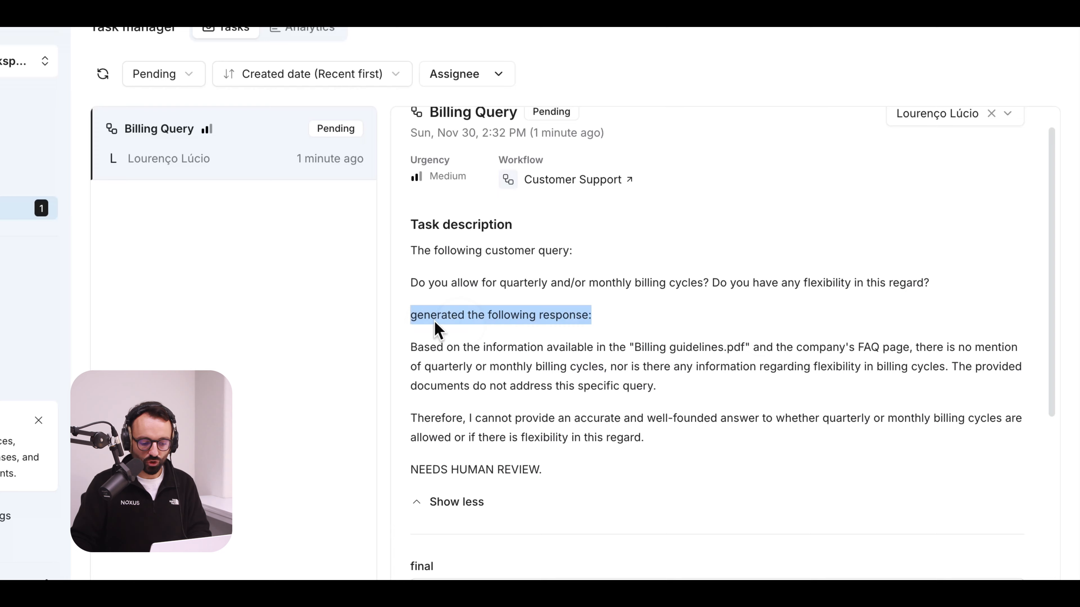
click(618, 324)
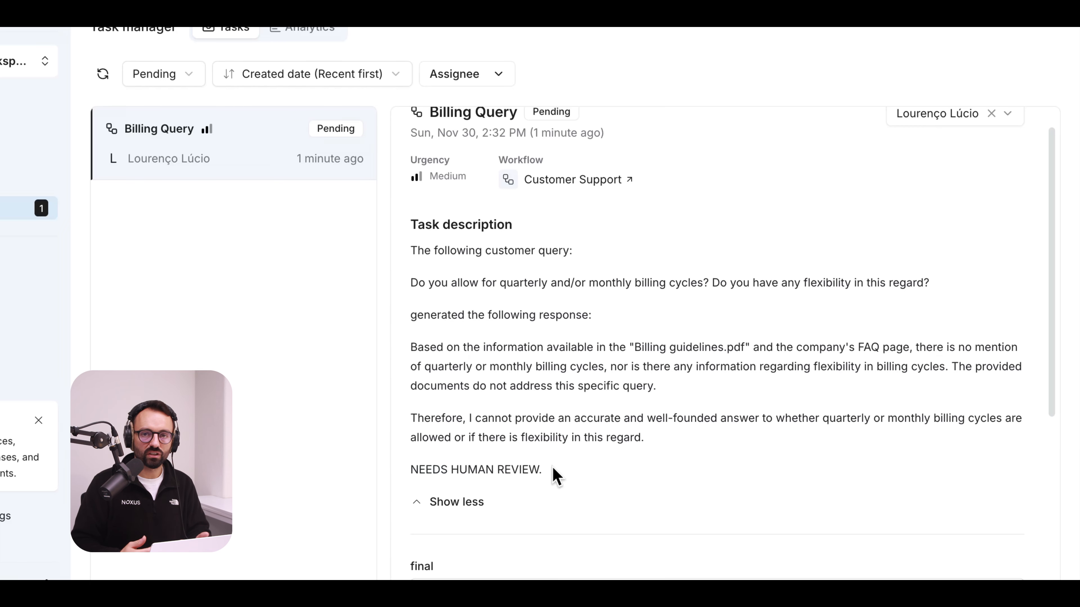
drag(544, 470, 414, 469)
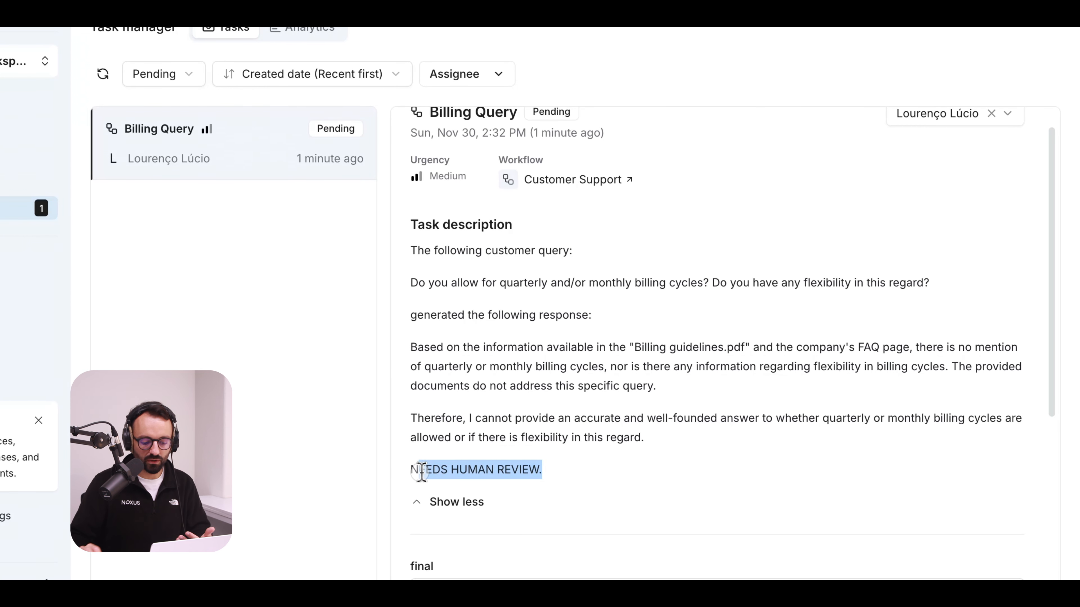
click(626, 479)
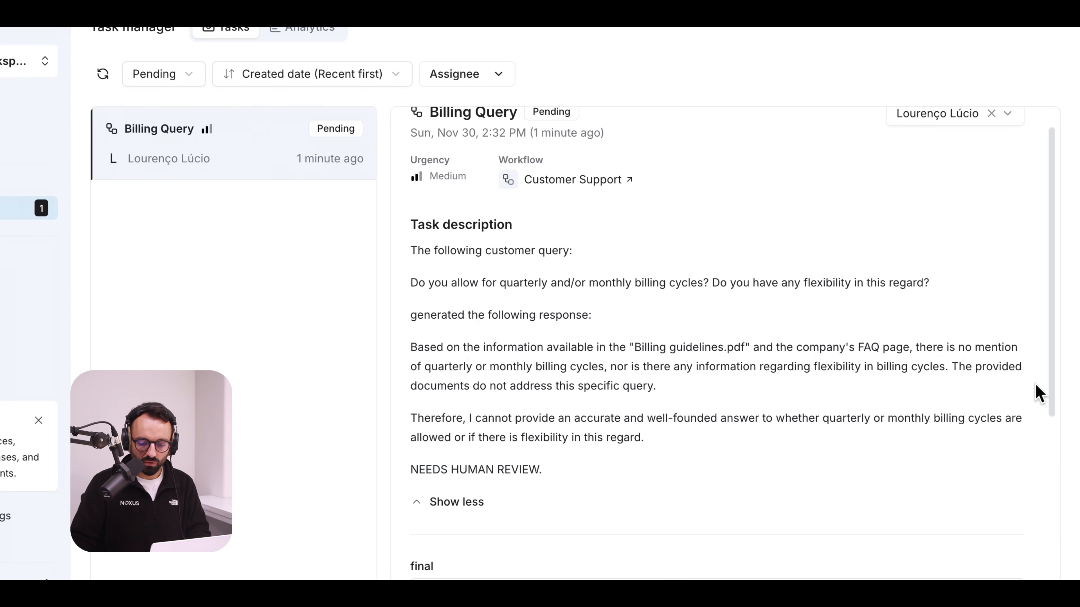
Submit the final answer "Dear customer, We currently only support quarterly billing cycles. Thanks for reaching out." on three lines.
drag(1053, 397, 1037, 544)
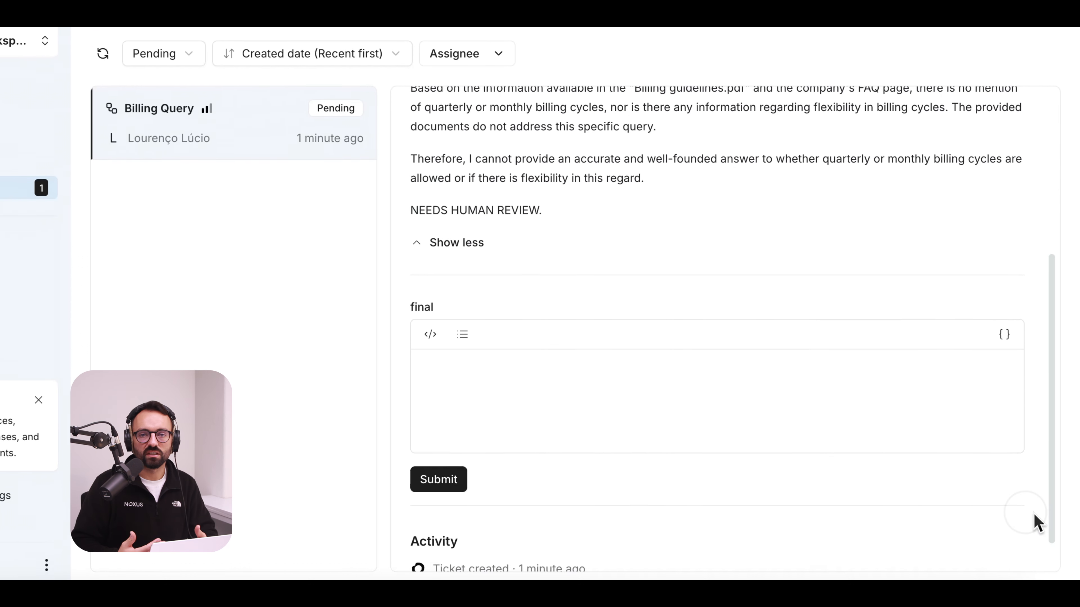
click(735, 418)
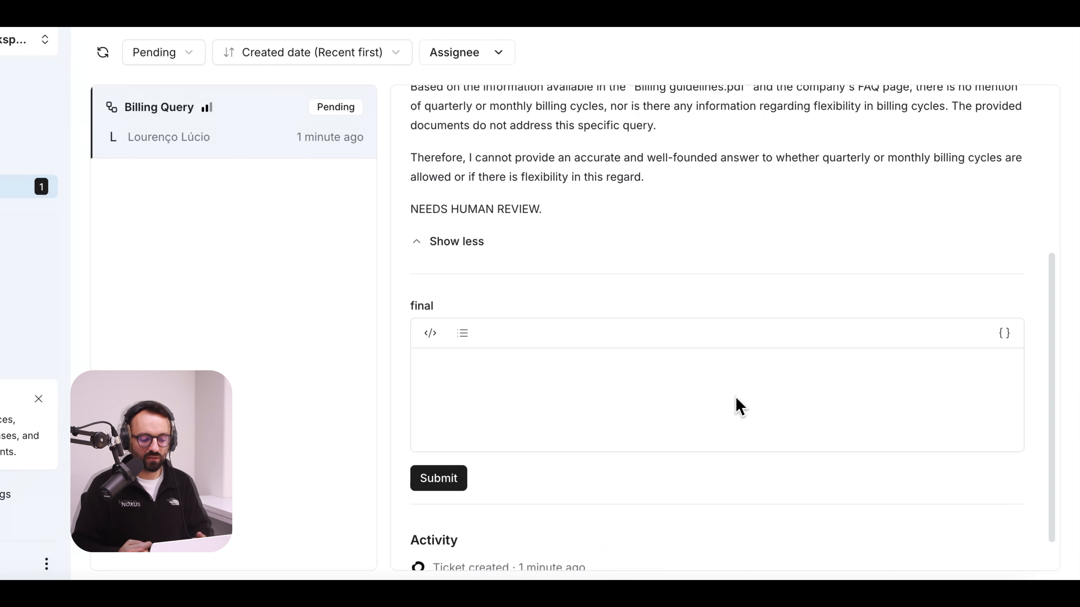
text(Dear customer,)
key(Return)
text(We currently only support quarterly billing cycles.)
key(Return)
text(Thanks for reaching out.)
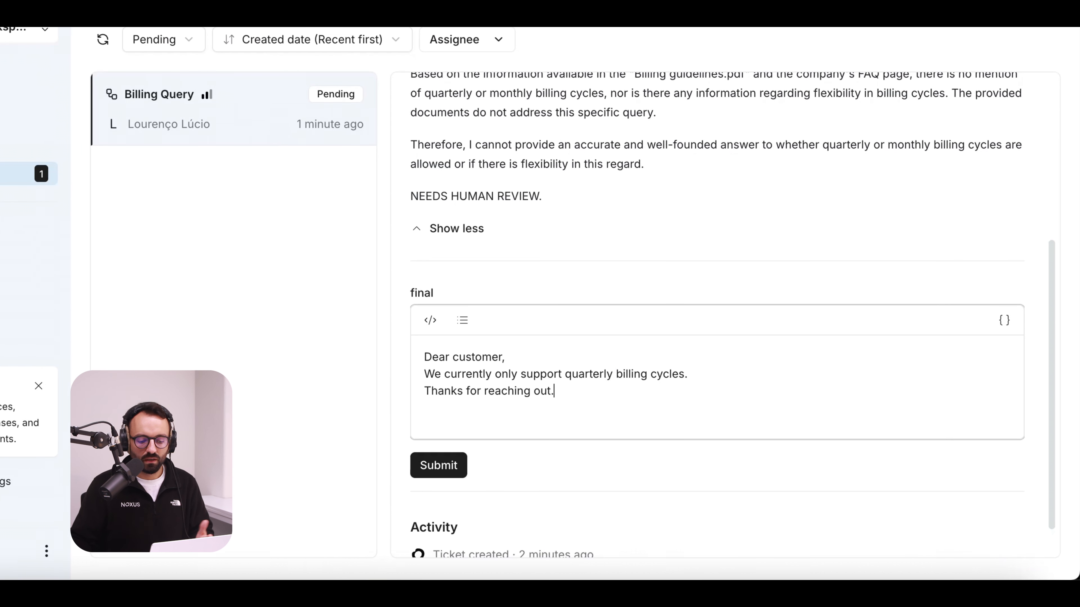
click(663, 473)
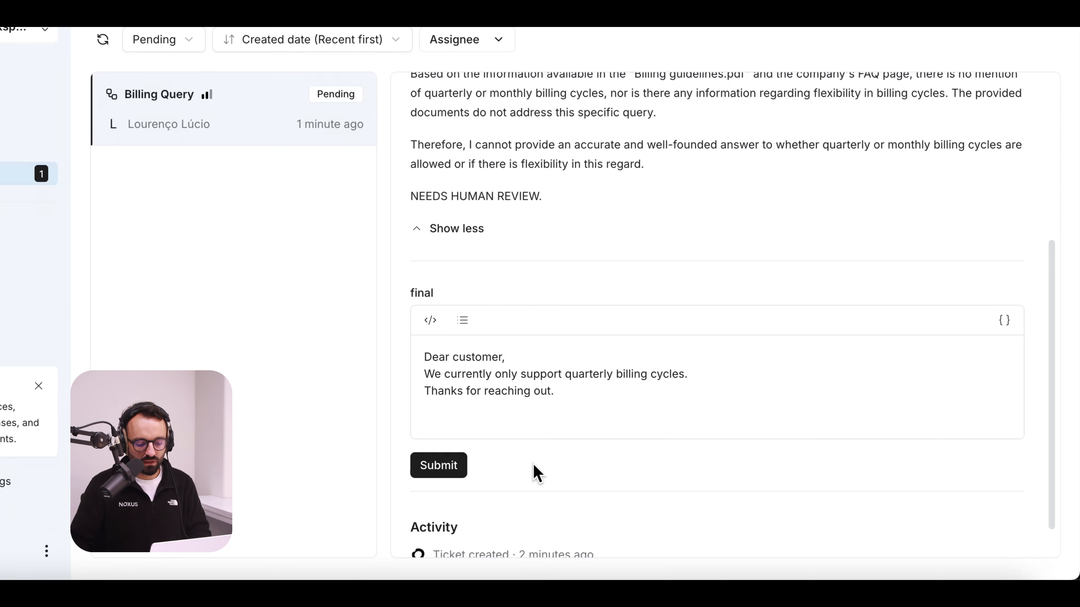
click(446, 470)
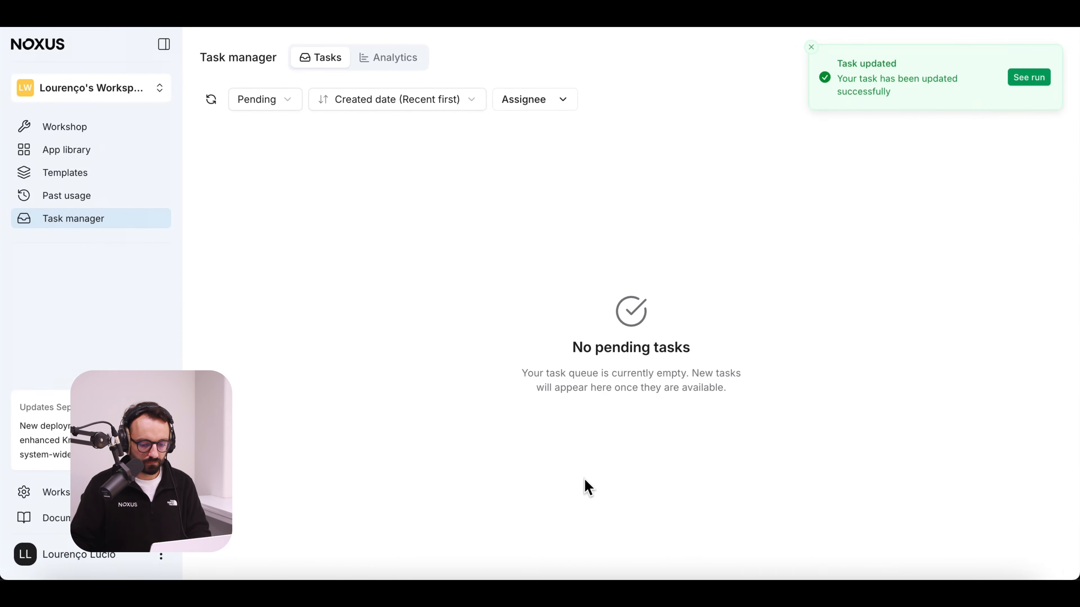
Open the updated task's run and examine its progress and the final result of the Human Review node.
click(1015, 77)
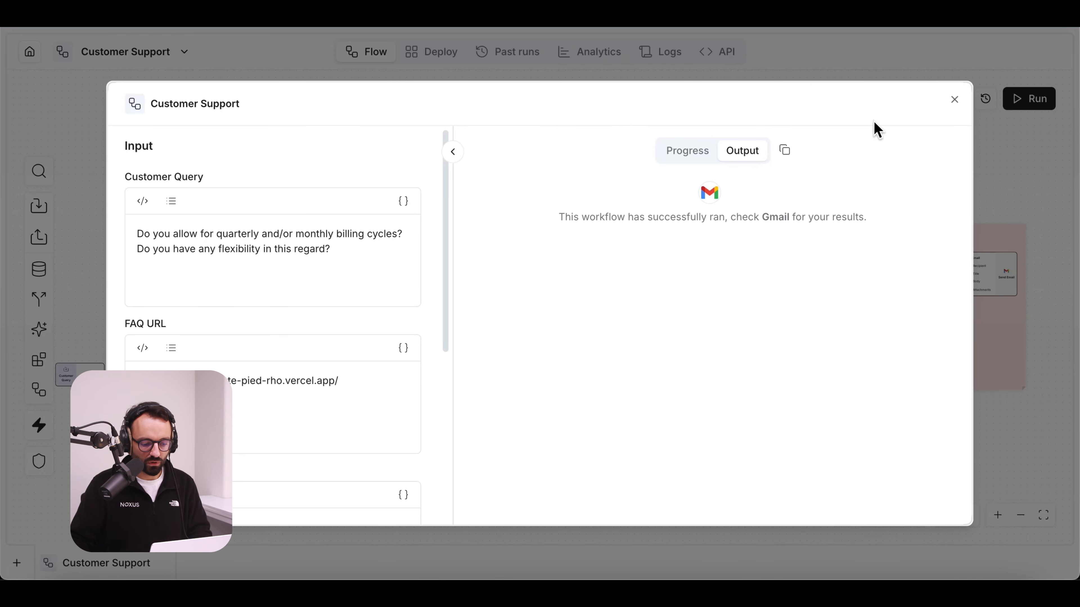
click(689, 151)
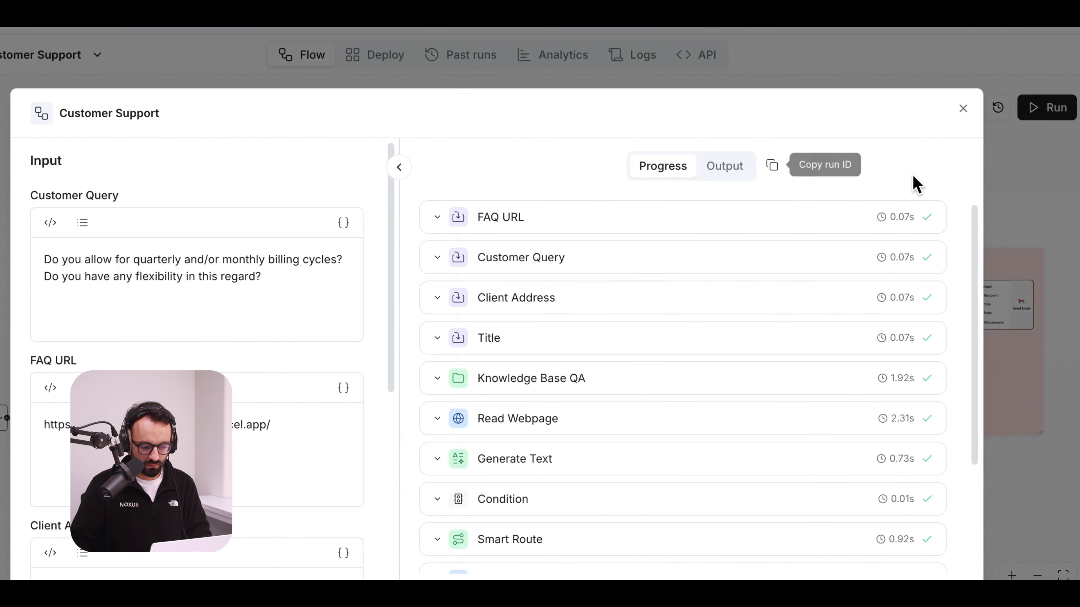
drag(971, 234, 957, 367)
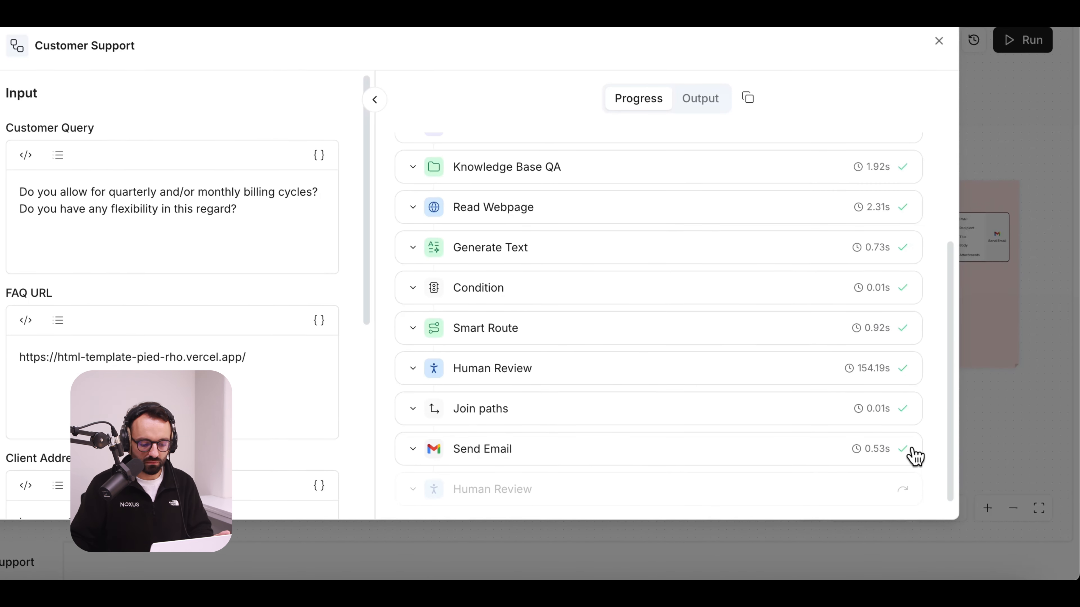
click(917, 367)
drag(949, 367, 940, 432)
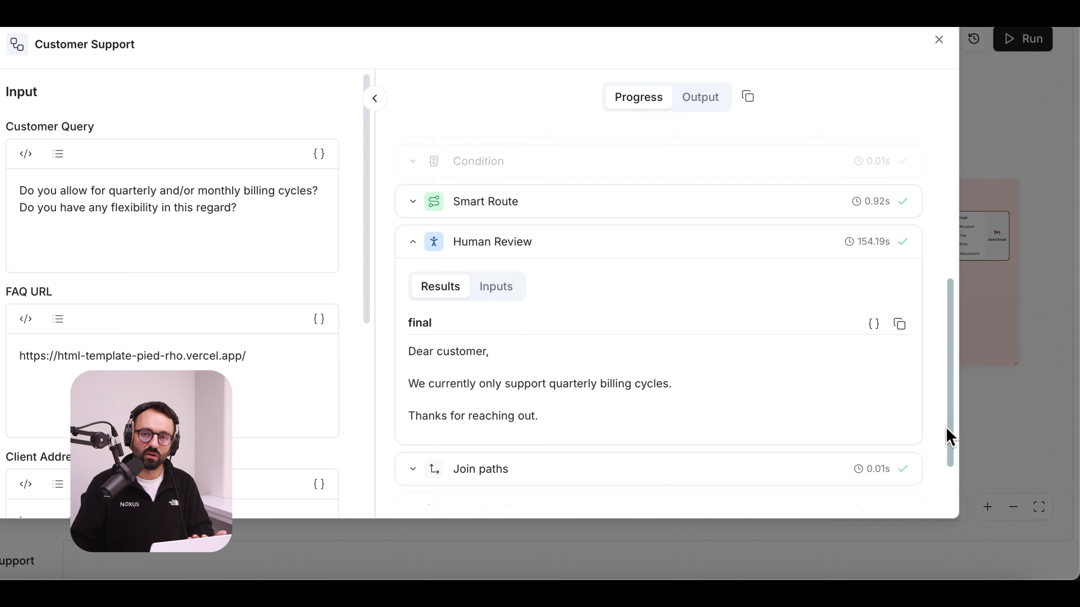
Check the recipient, title and body inputs passed to the run's Send Email node.
drag(945, 436, 959, 509)
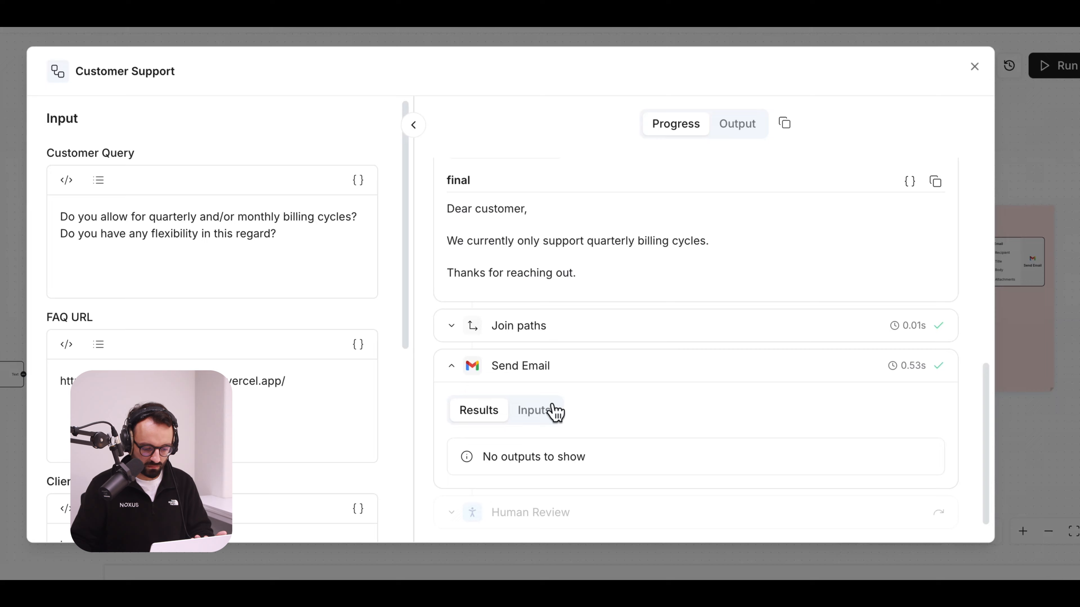
click(552, 408)
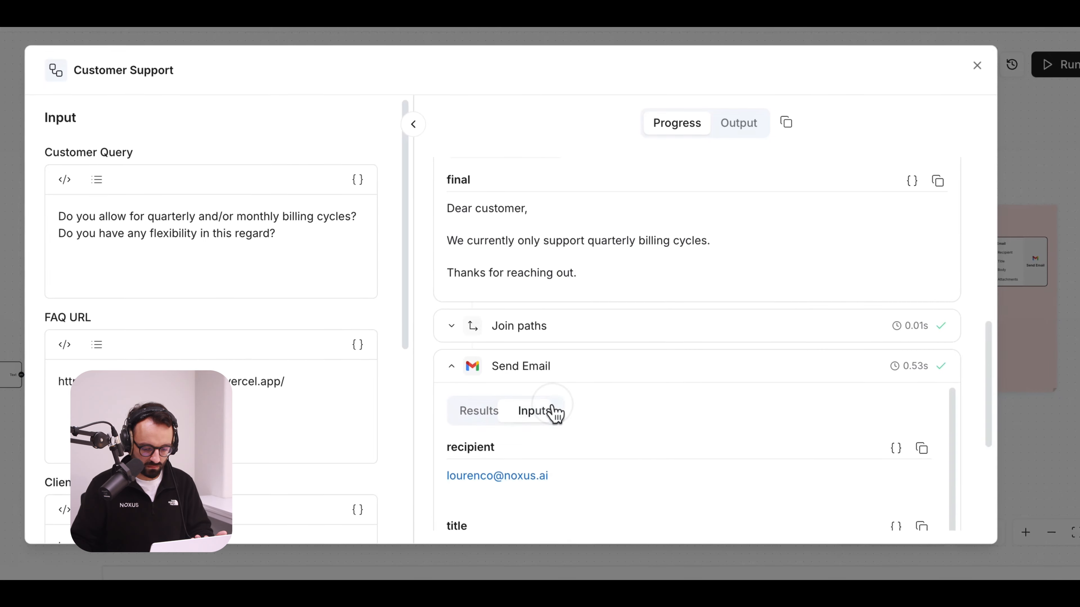
drag(982, 419, 945, 495)
drag(920, 445, 917, 464)
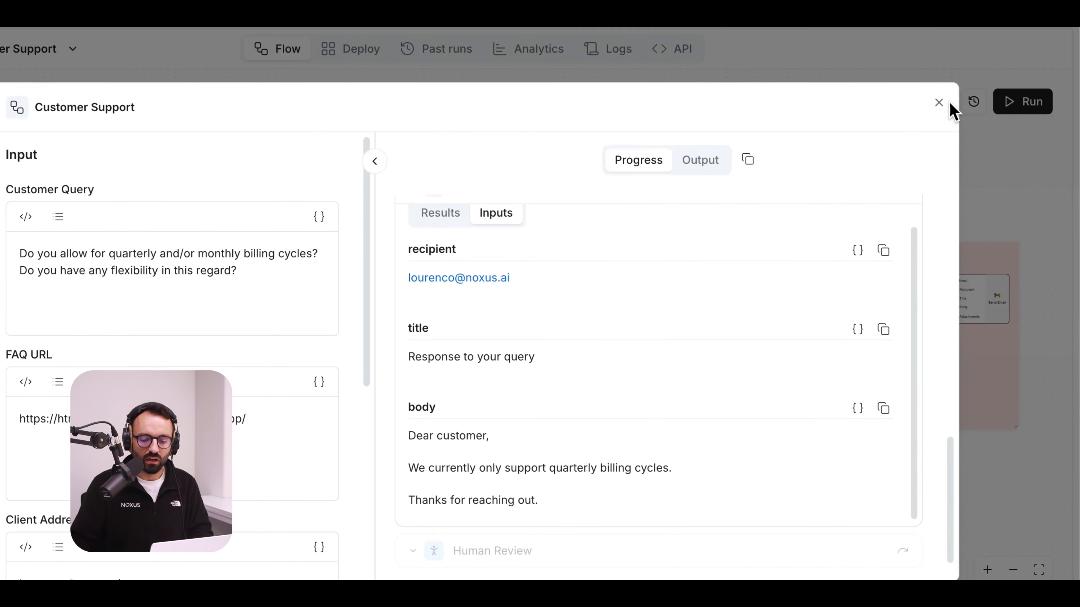
Close the run details and open the "Response to your query" email in the customer's Gmail.
click(939, 64)
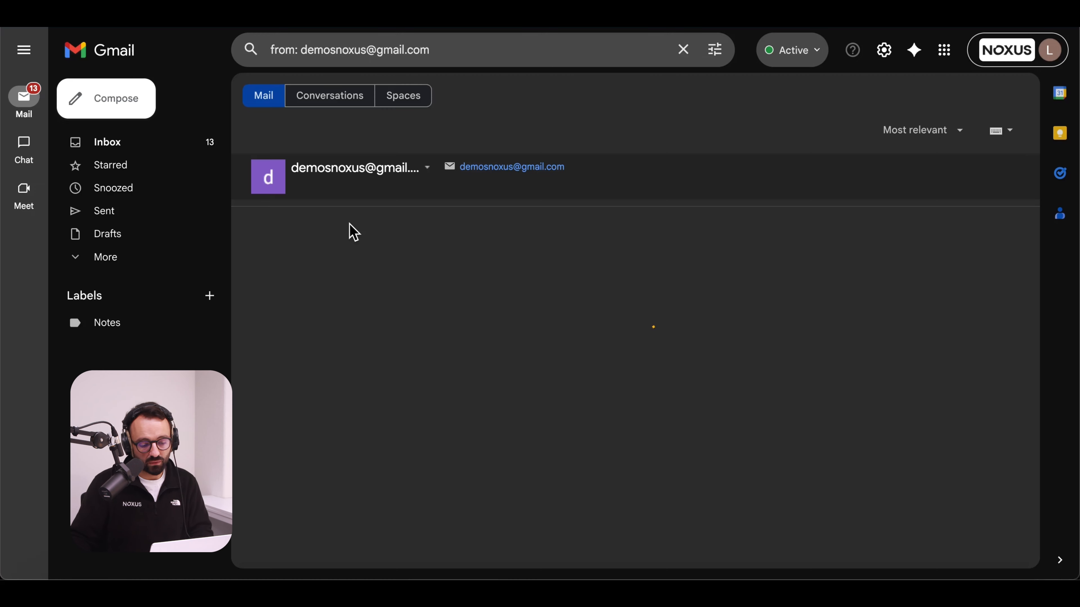
click(365, 226)
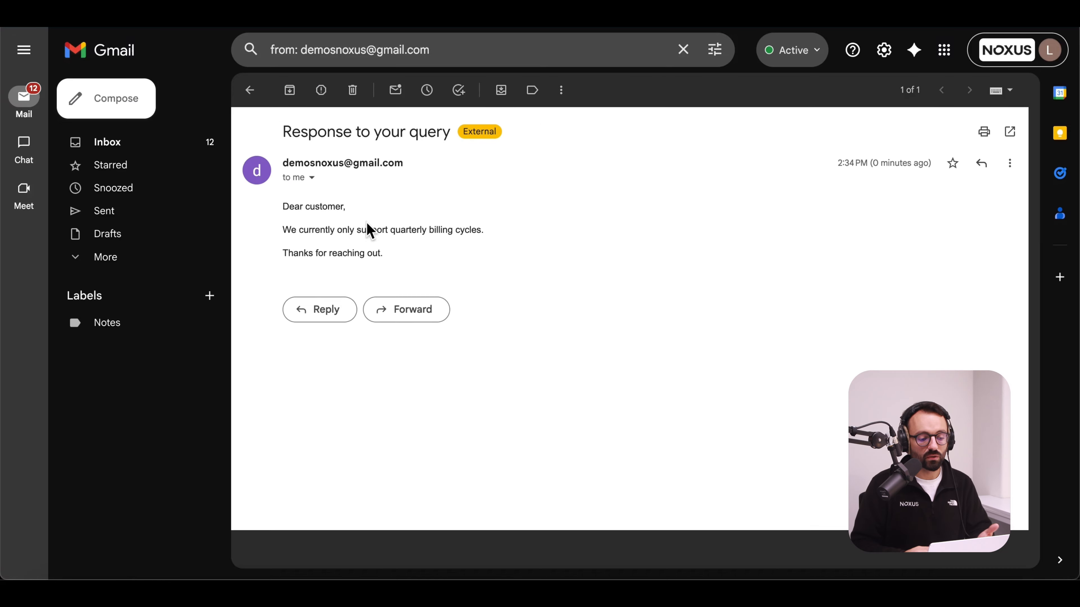